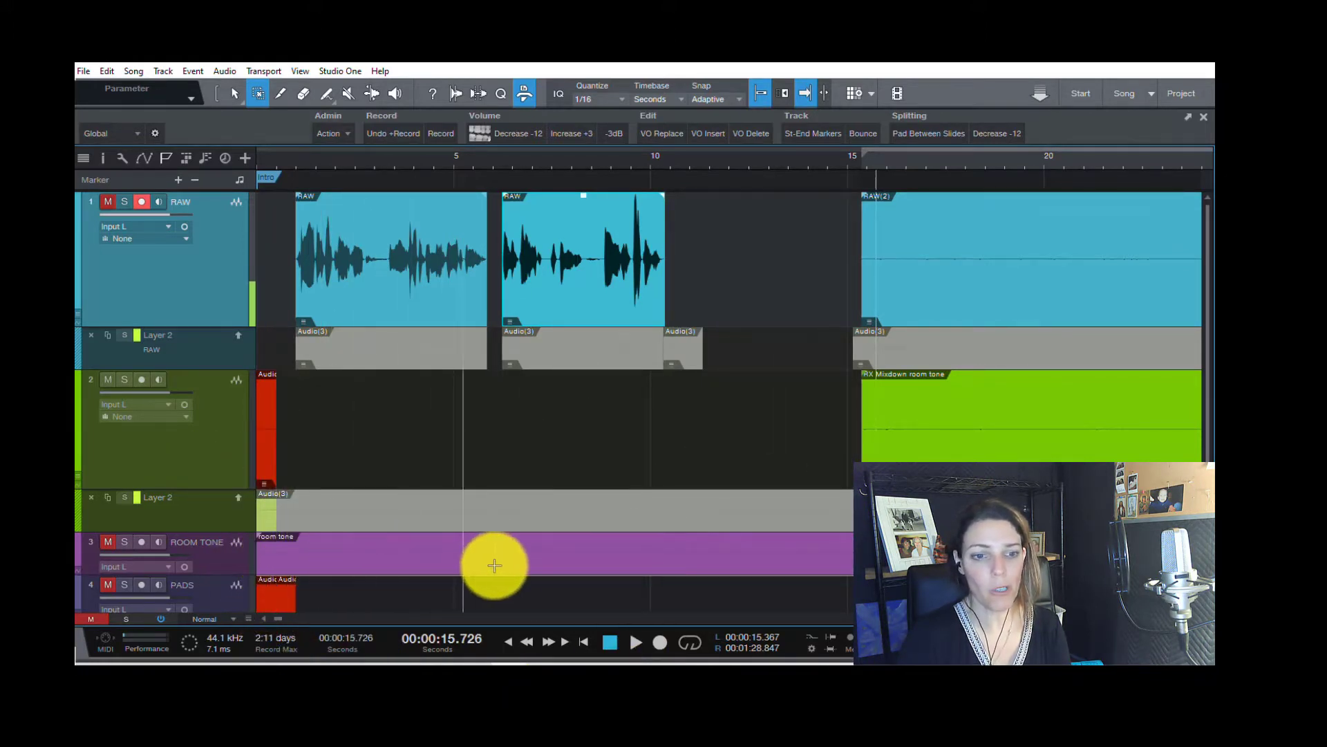
Recolour the RAW track blue and track 2 bright lime green
scroll(344, 561, down, 1)
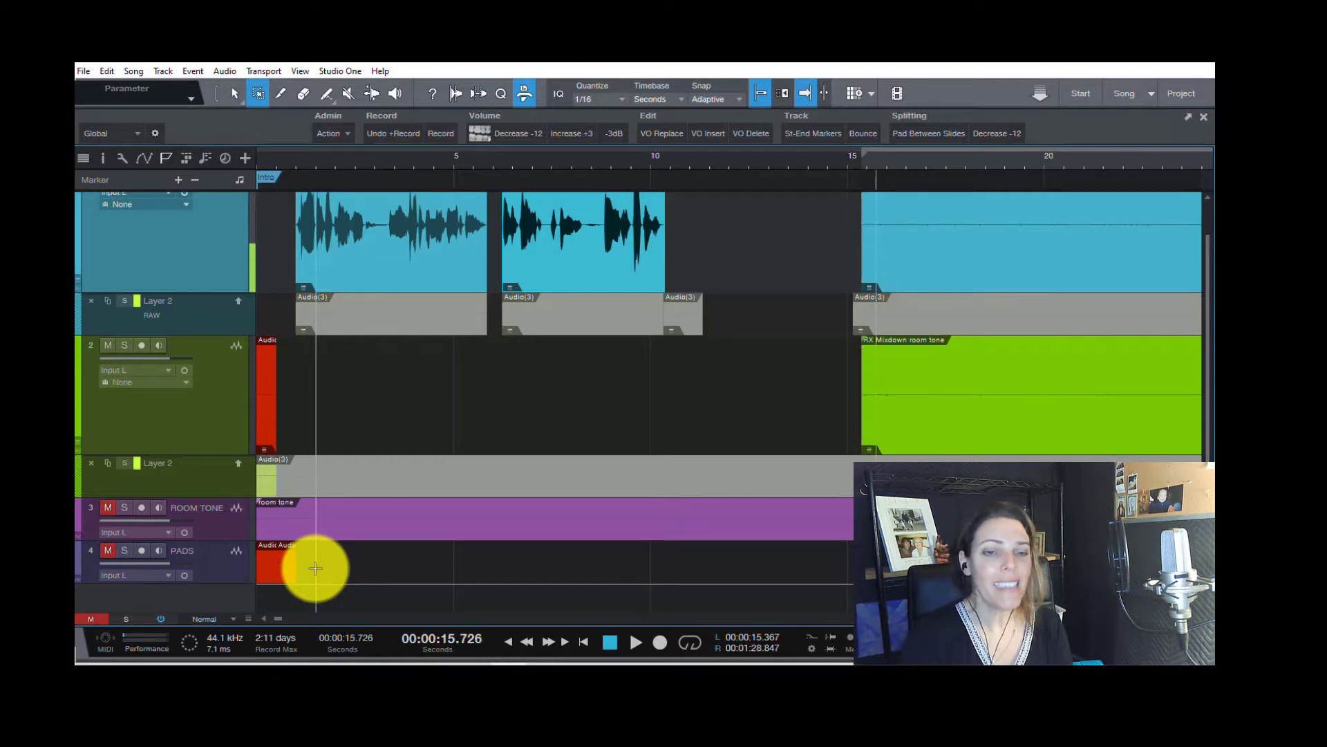
scroll(378, 418, up, 1)
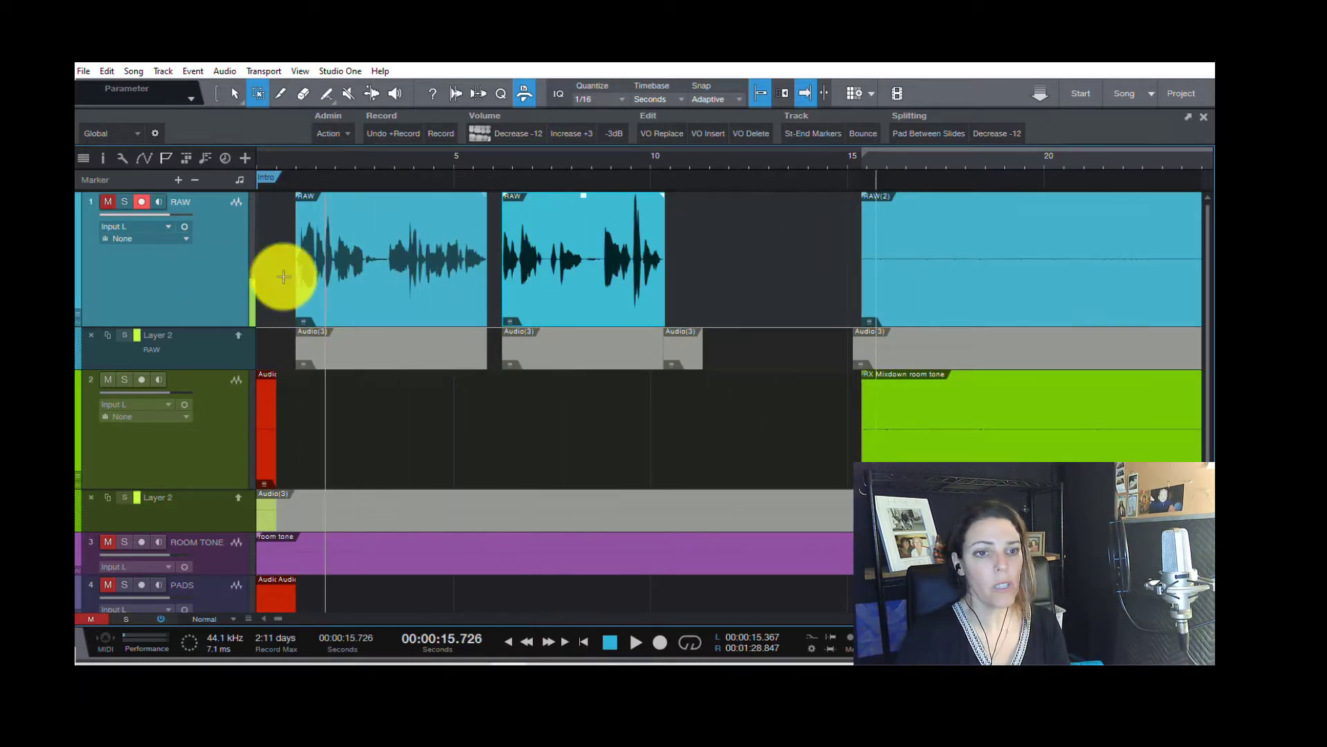
click(76, 264)
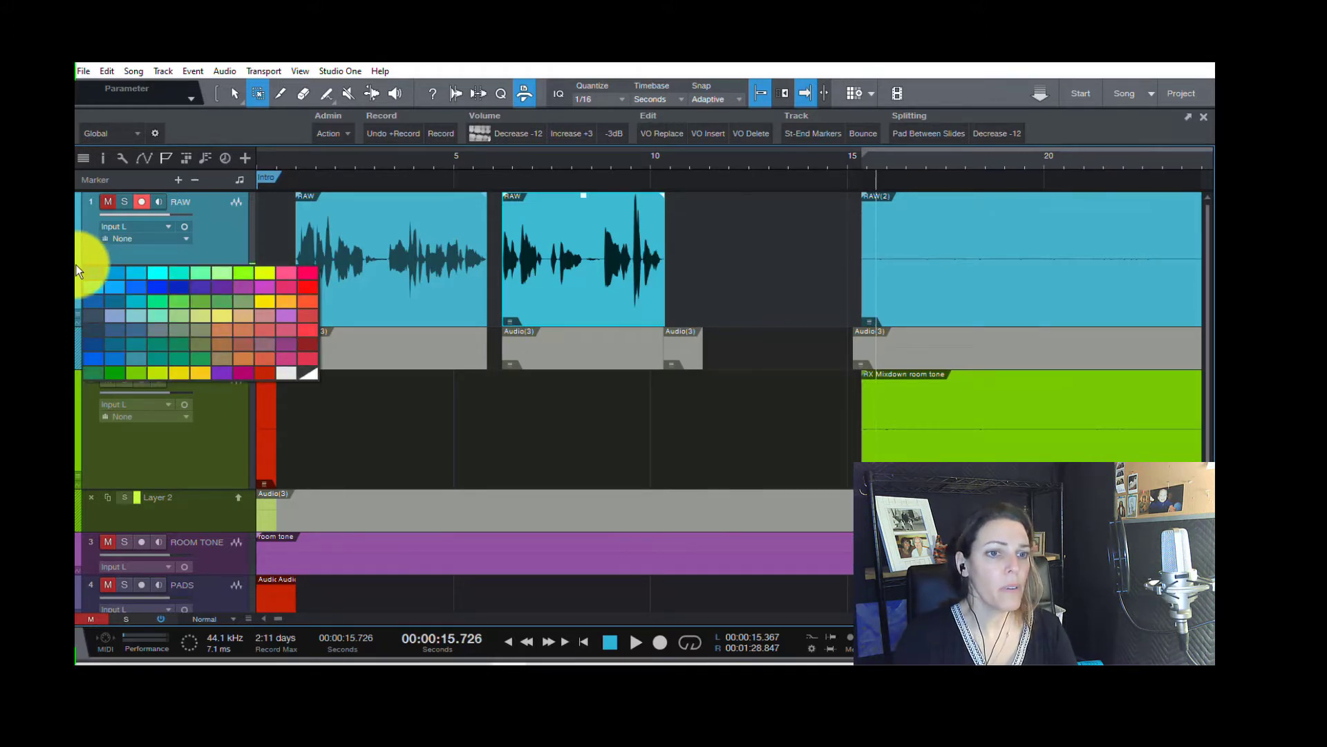
click(132, 275)
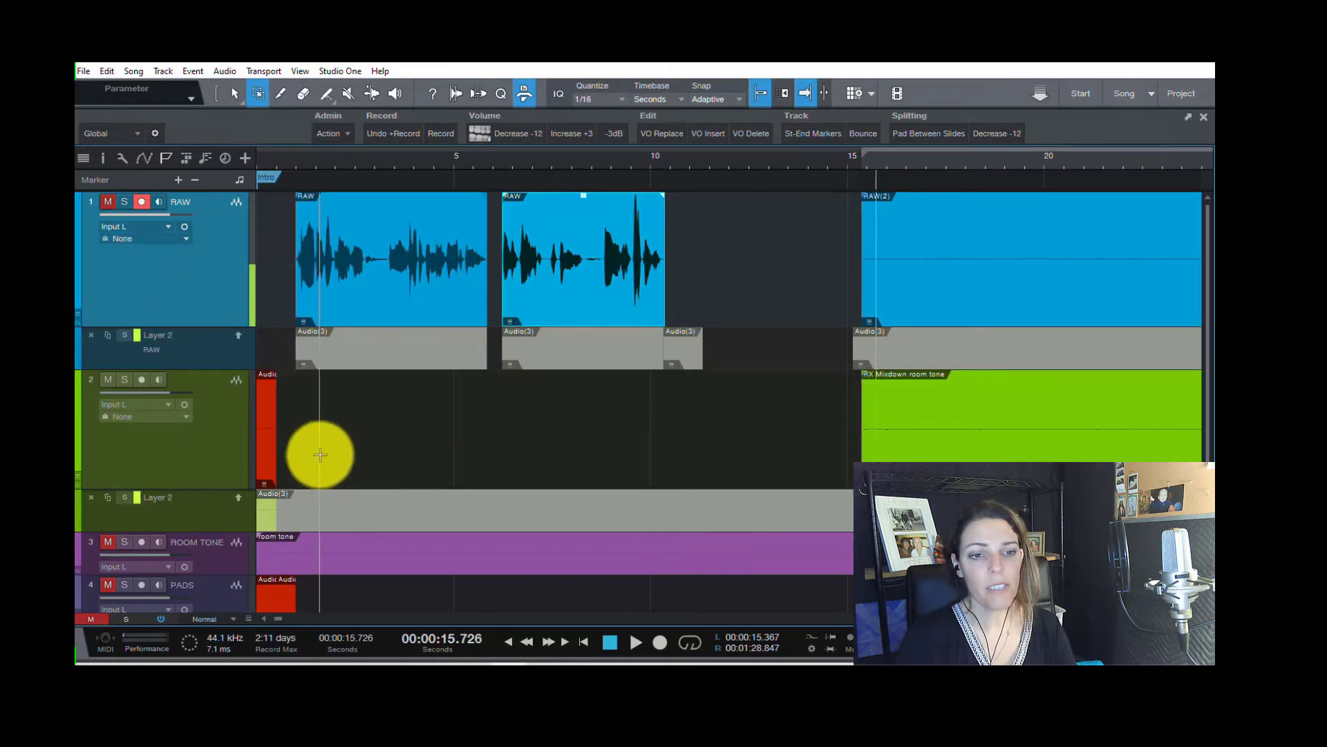
click(76, 437)
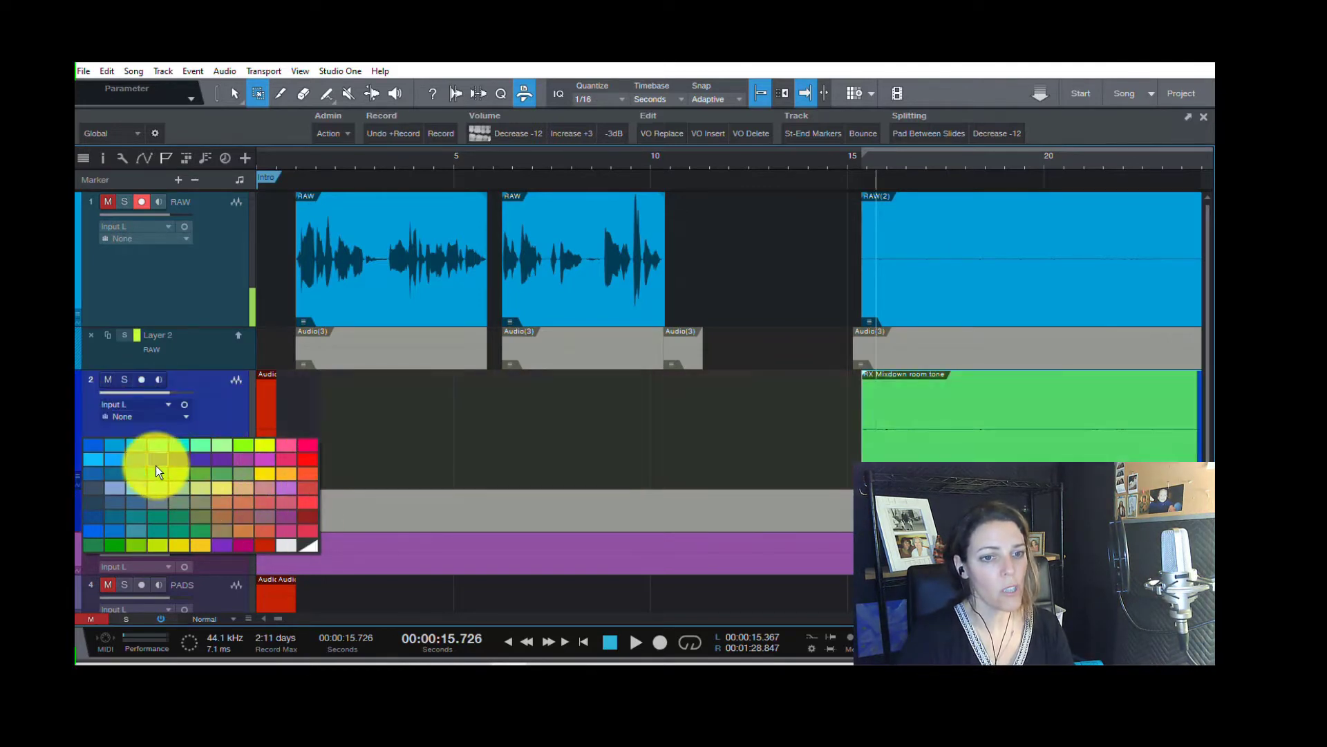
click(241, 446)
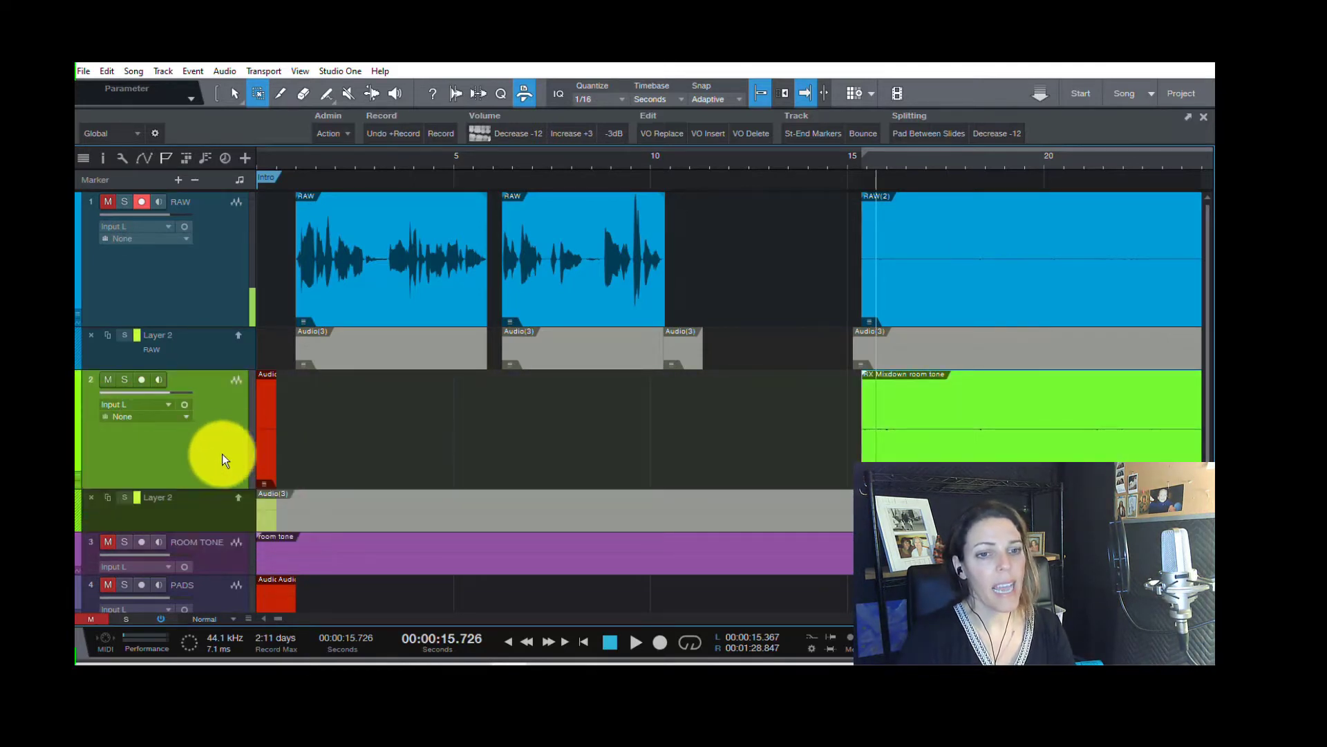
Recolour the ROOM TONE track magenta-purple
scroll(332, 491, down, 1)
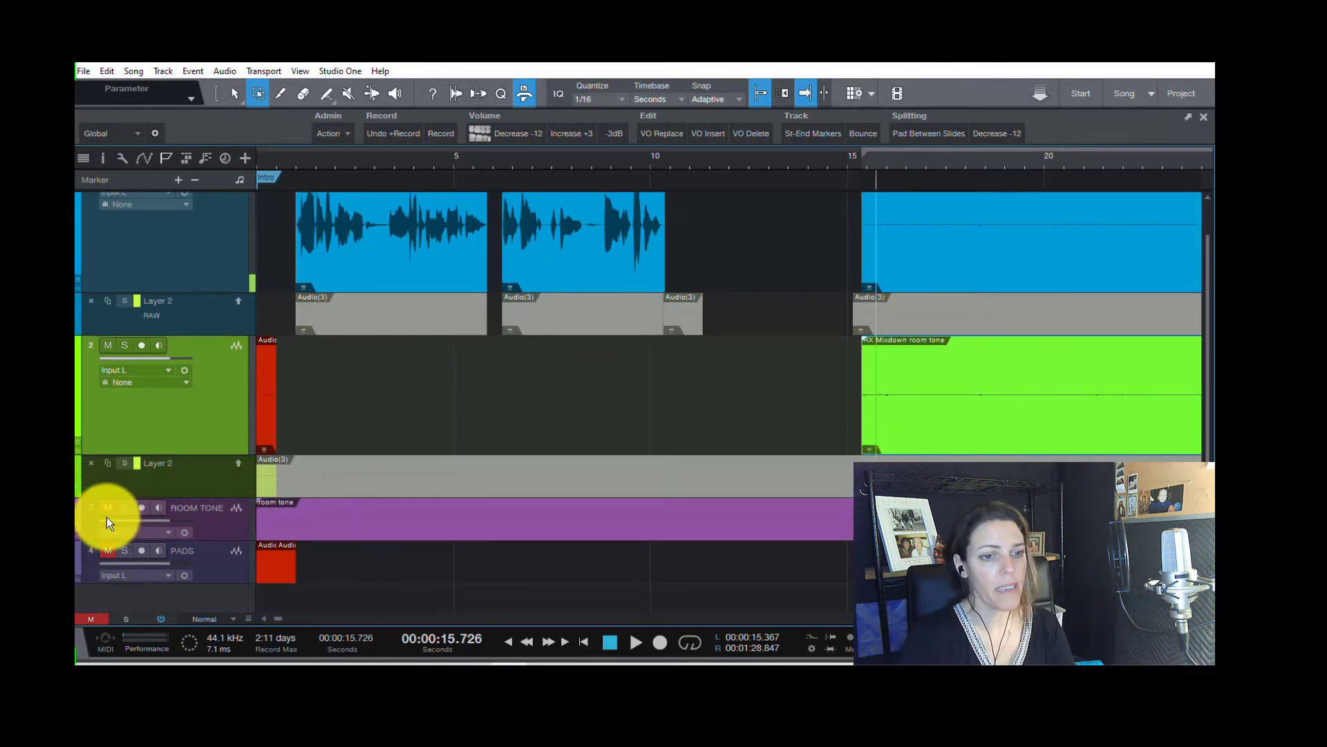
click(78, 524)
click(76, 517)
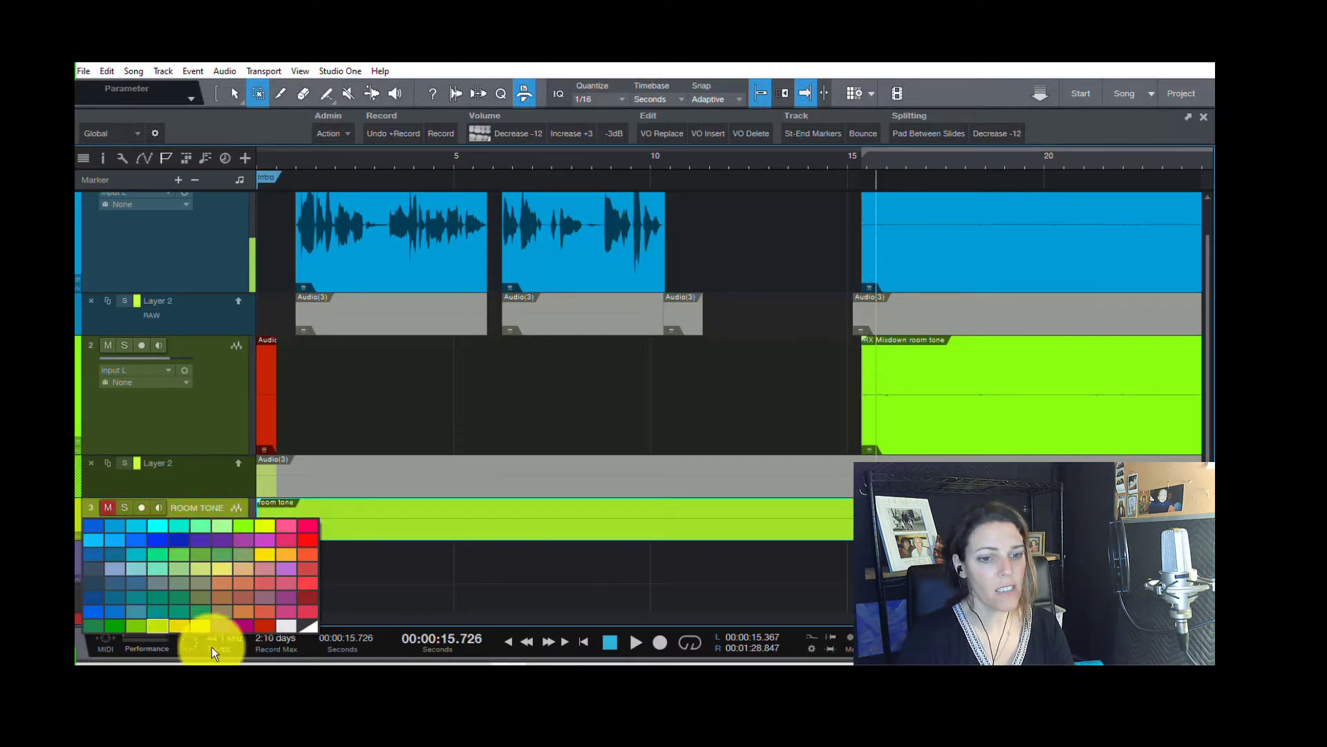
click(282, 596)
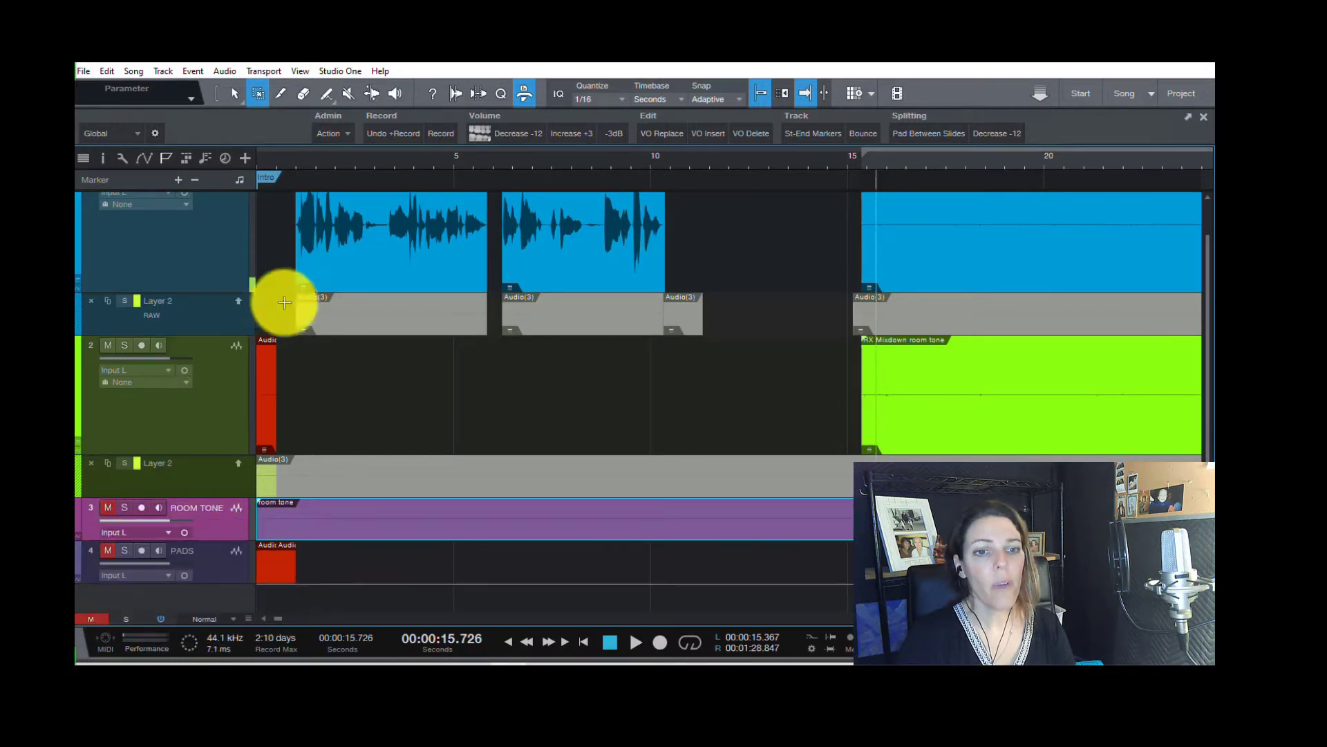
Recolour only the first audio event on the RAW track pink
scroll(373, 373, up, 1)
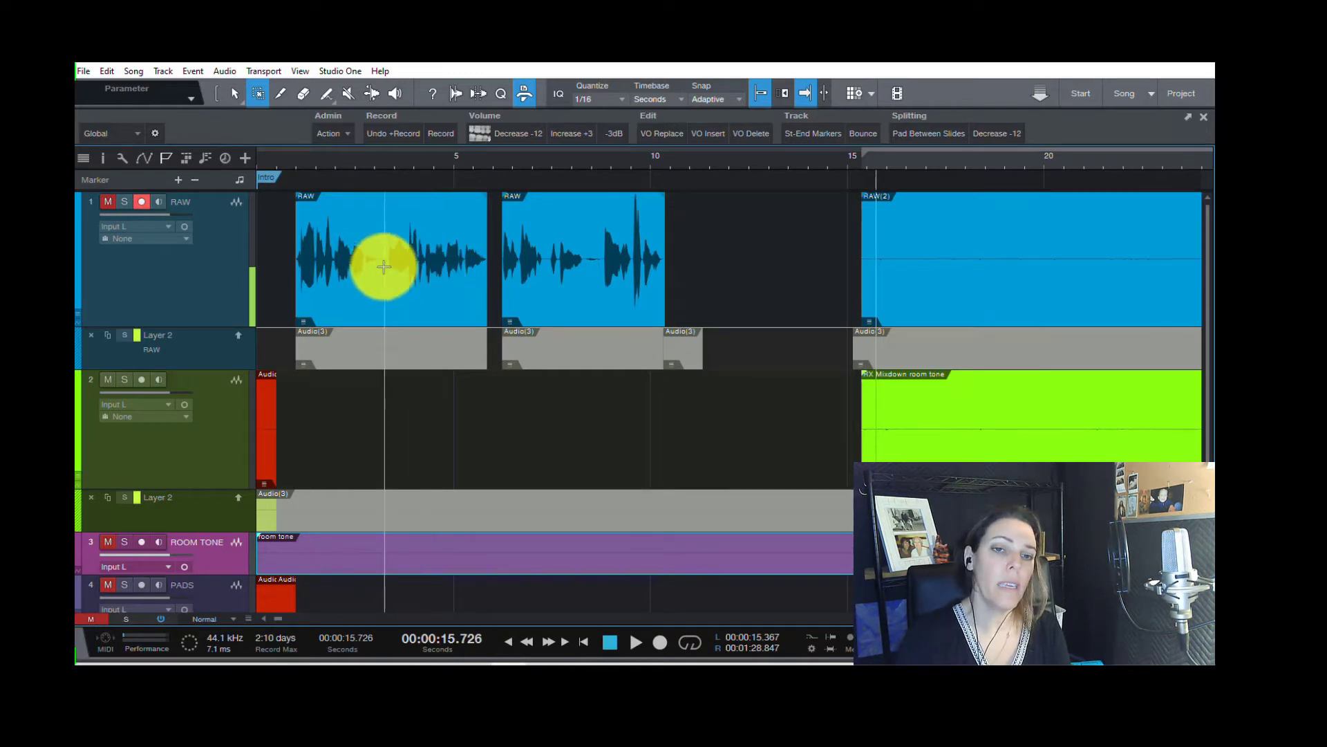
right_click(390, 215)
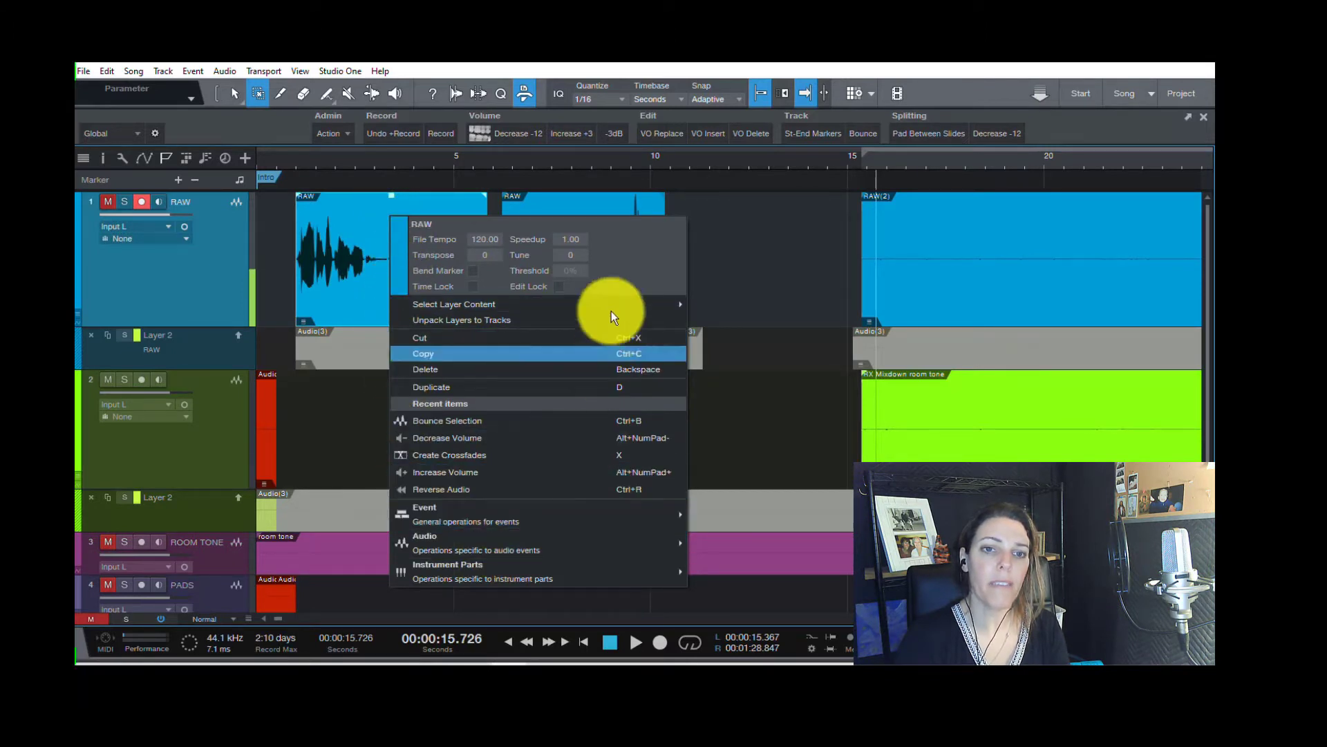
click(399, 241)
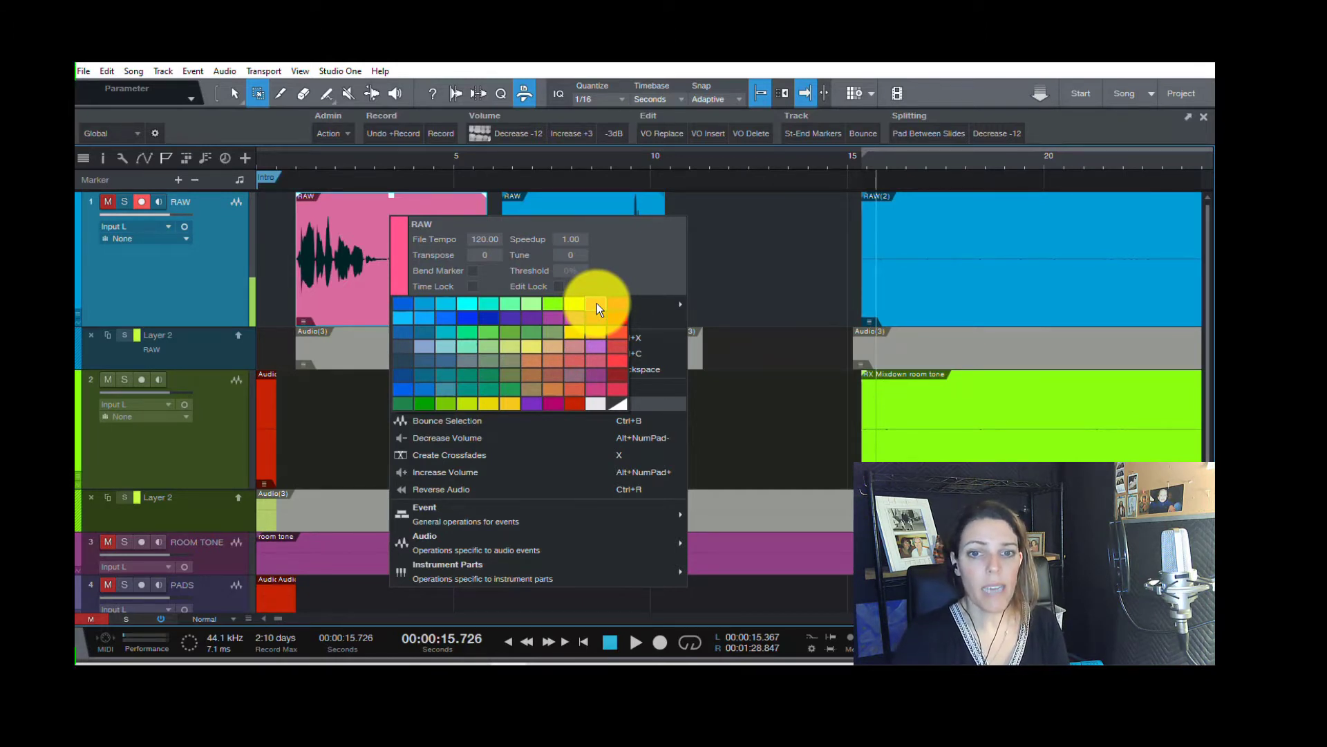
click(597, 304)
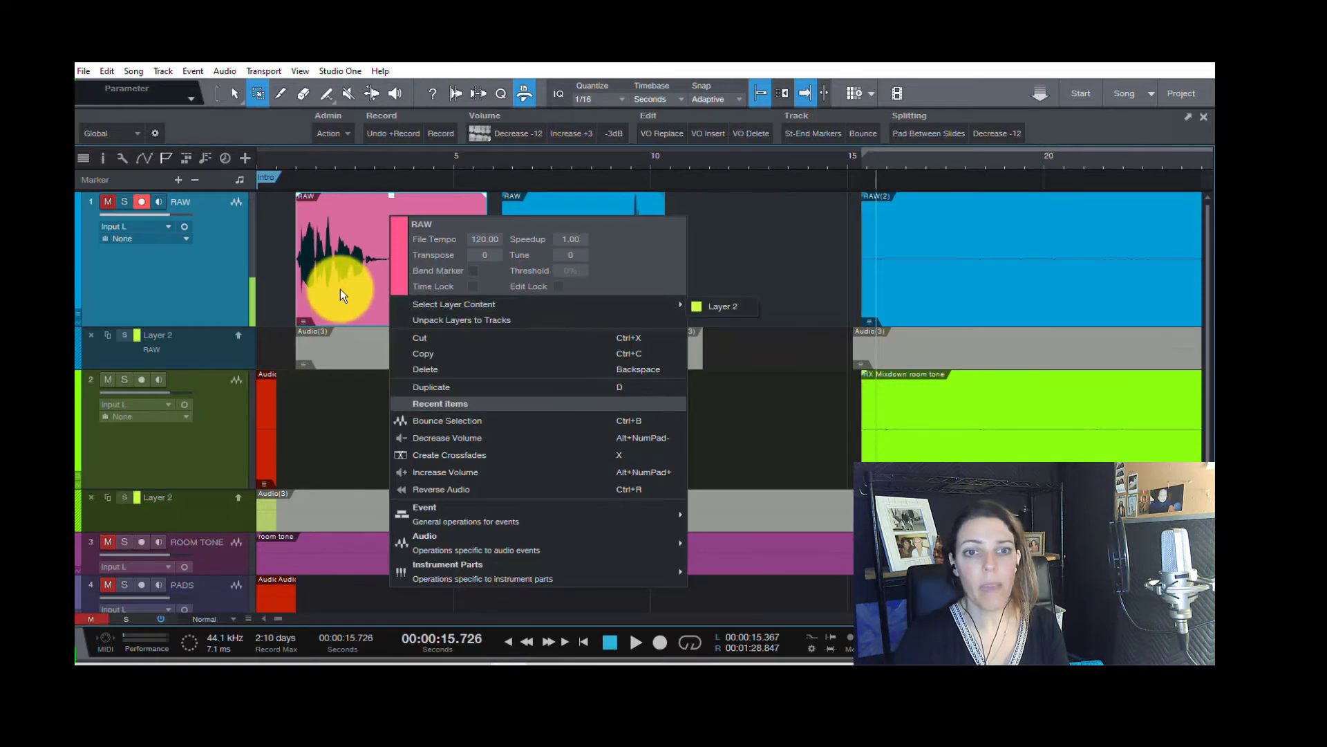
click(344, 302)
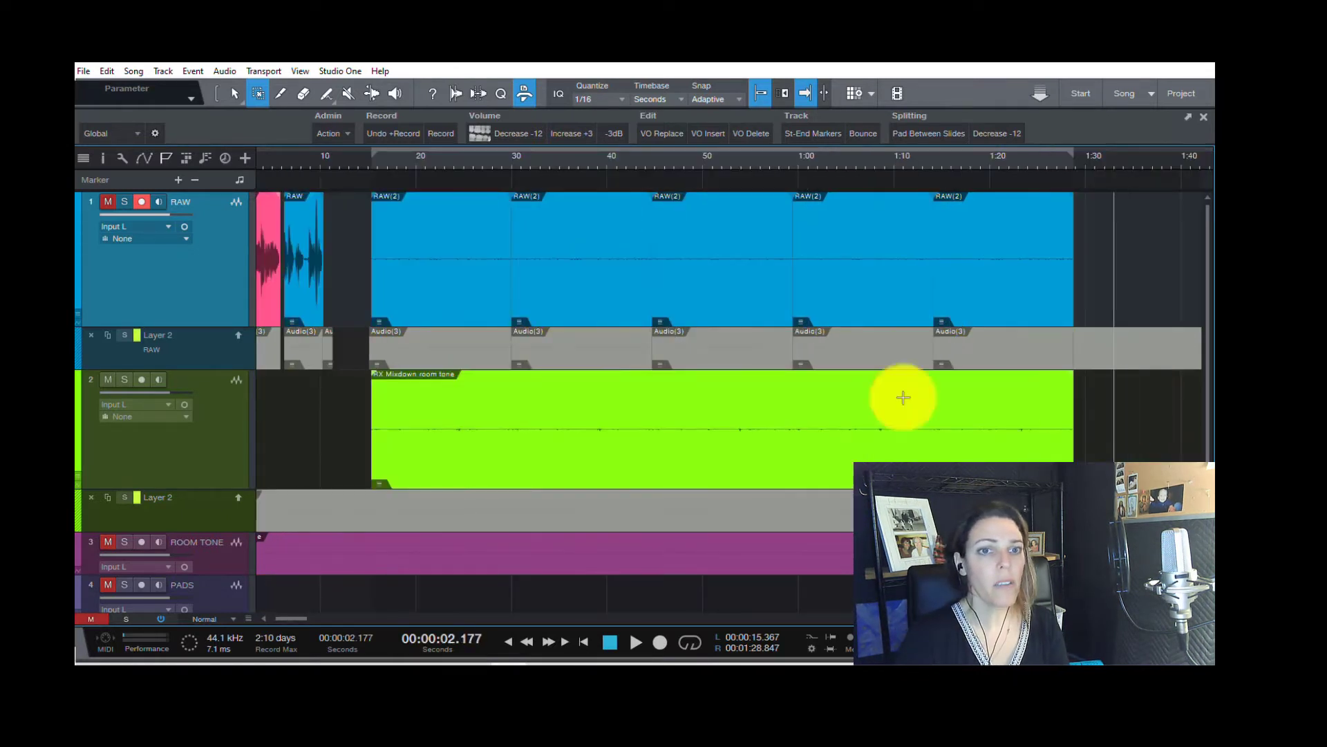
Switch to the open song "2021-03-29 WCU Going Up the Elevator Pitch"
mouse_move(291, 159)
mouse_down()
mouse_move(548, 193)
mouse_move(675, 148)
mouse_up()
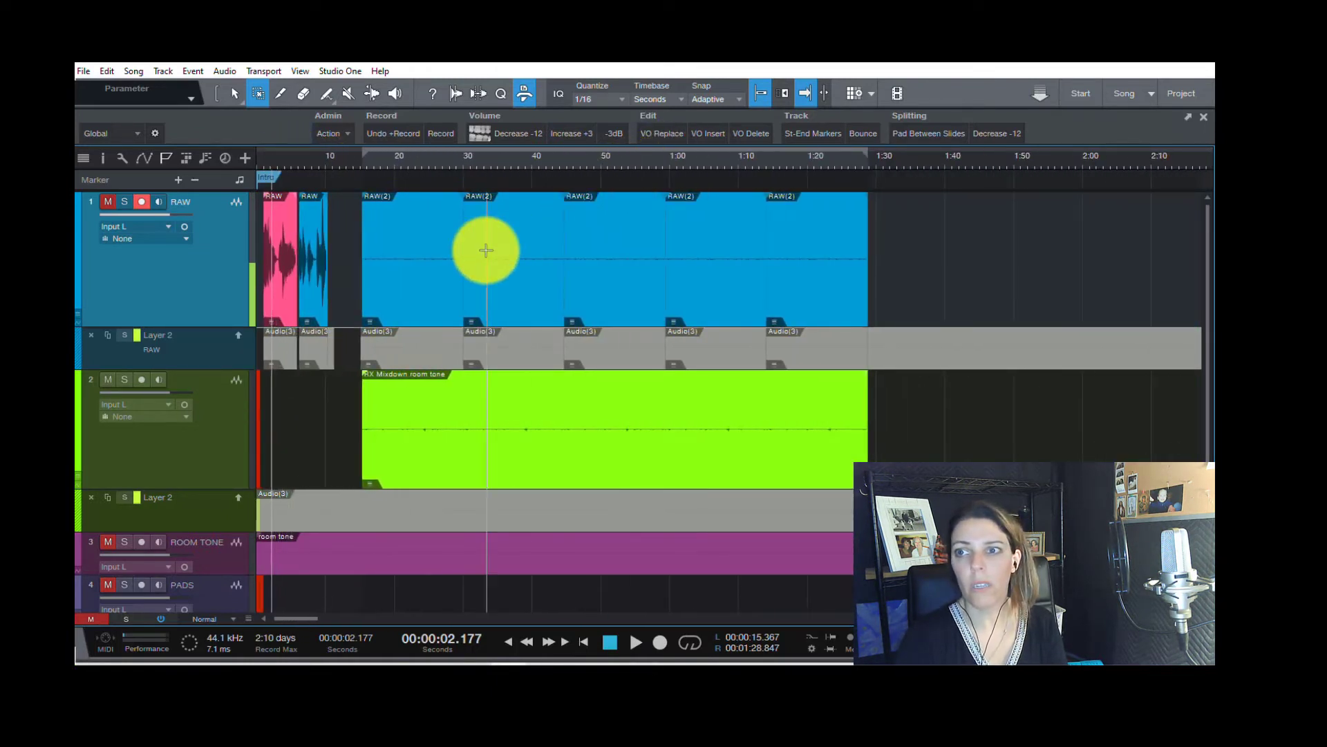
click(1151, 96)
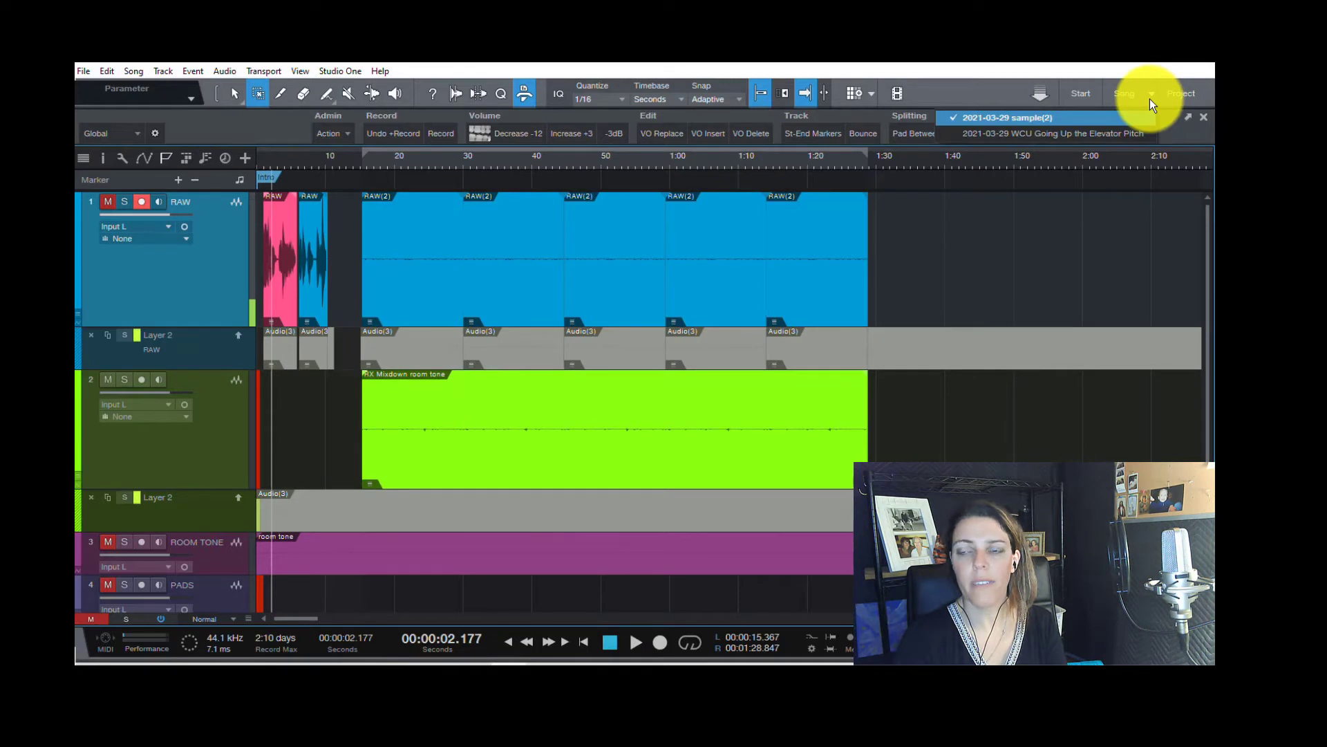
click(1100, 135)
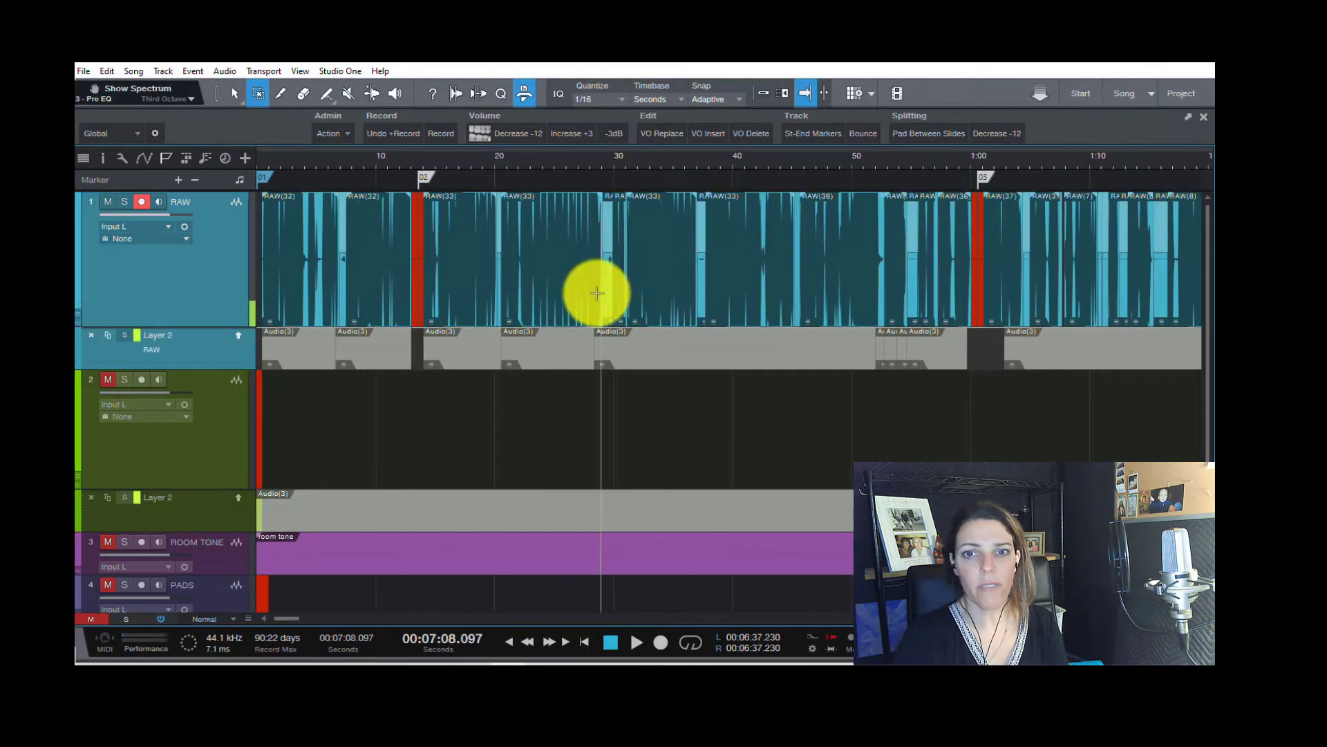
Recolour the RAW(8) event just before 1:29, between markers 03 and 04, pink
drag(657, 154, 640, 131)
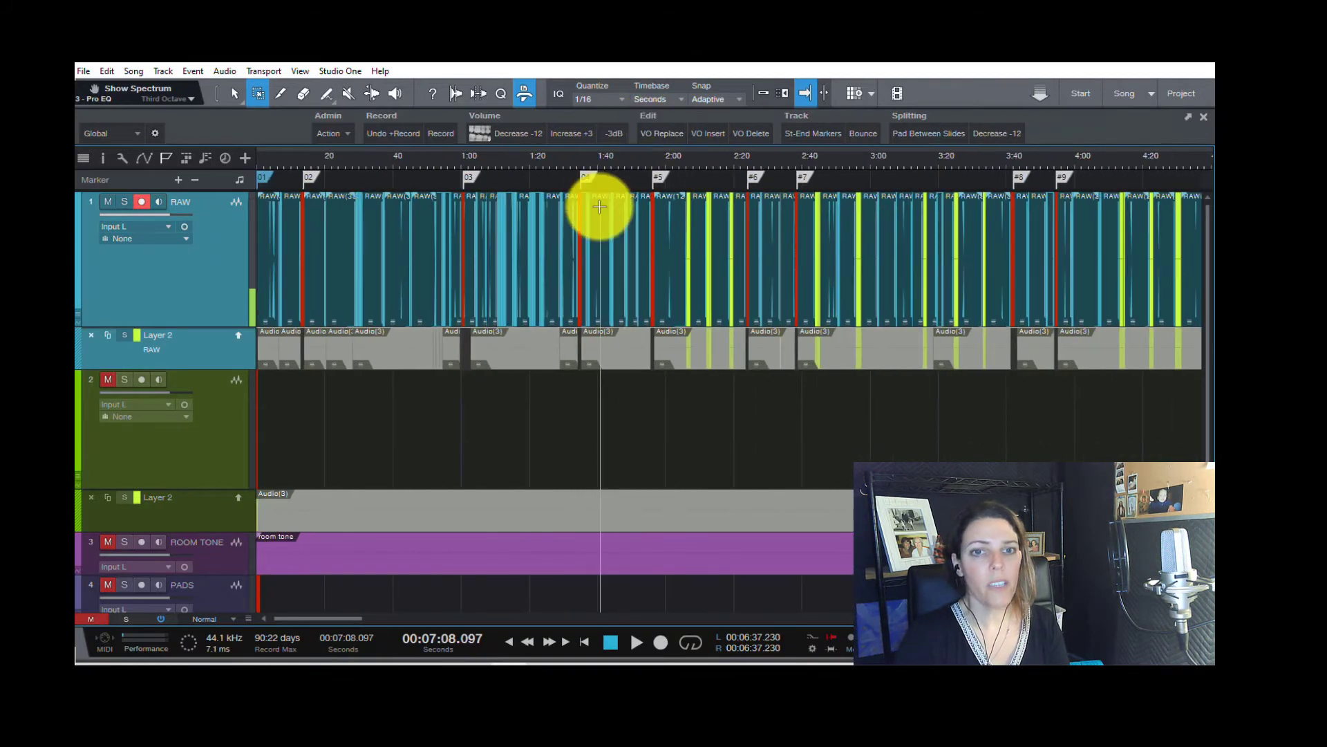
drag(459, 168, 489, 217)
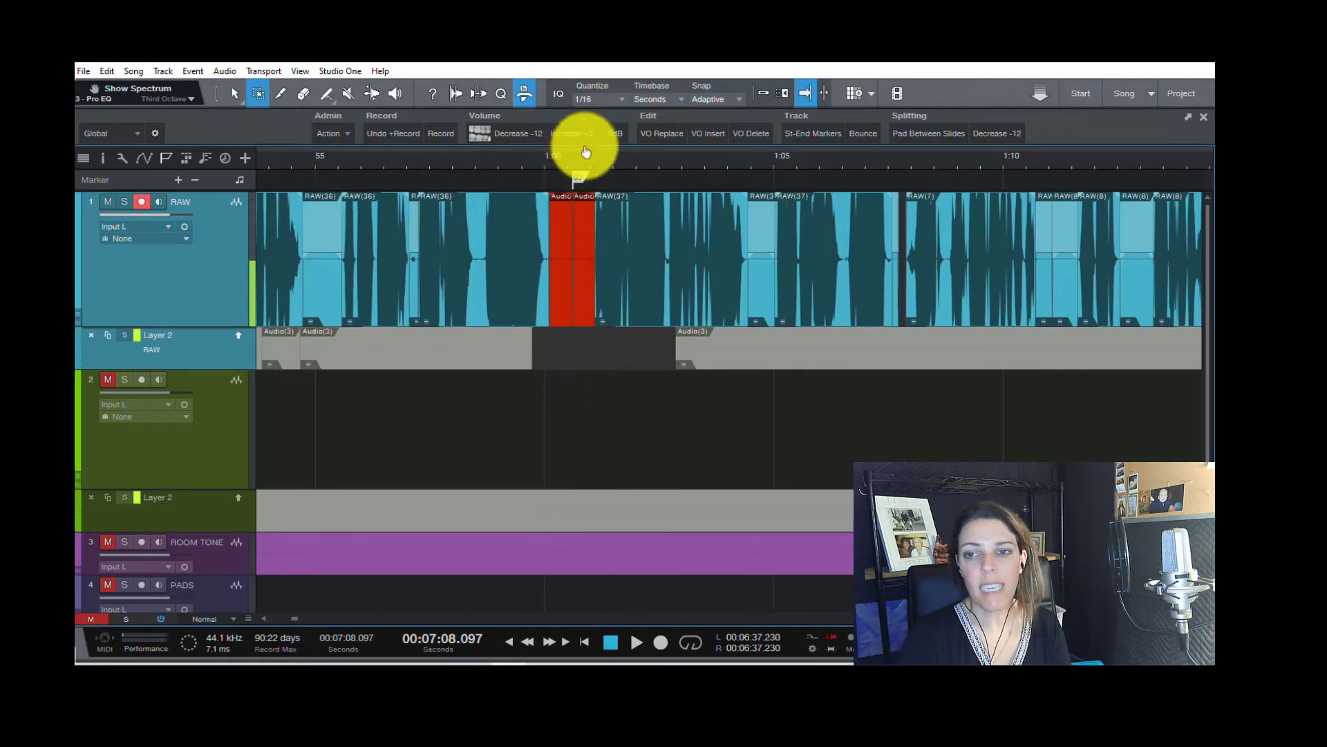
key(w)
drag(912, 153, 875, 185)
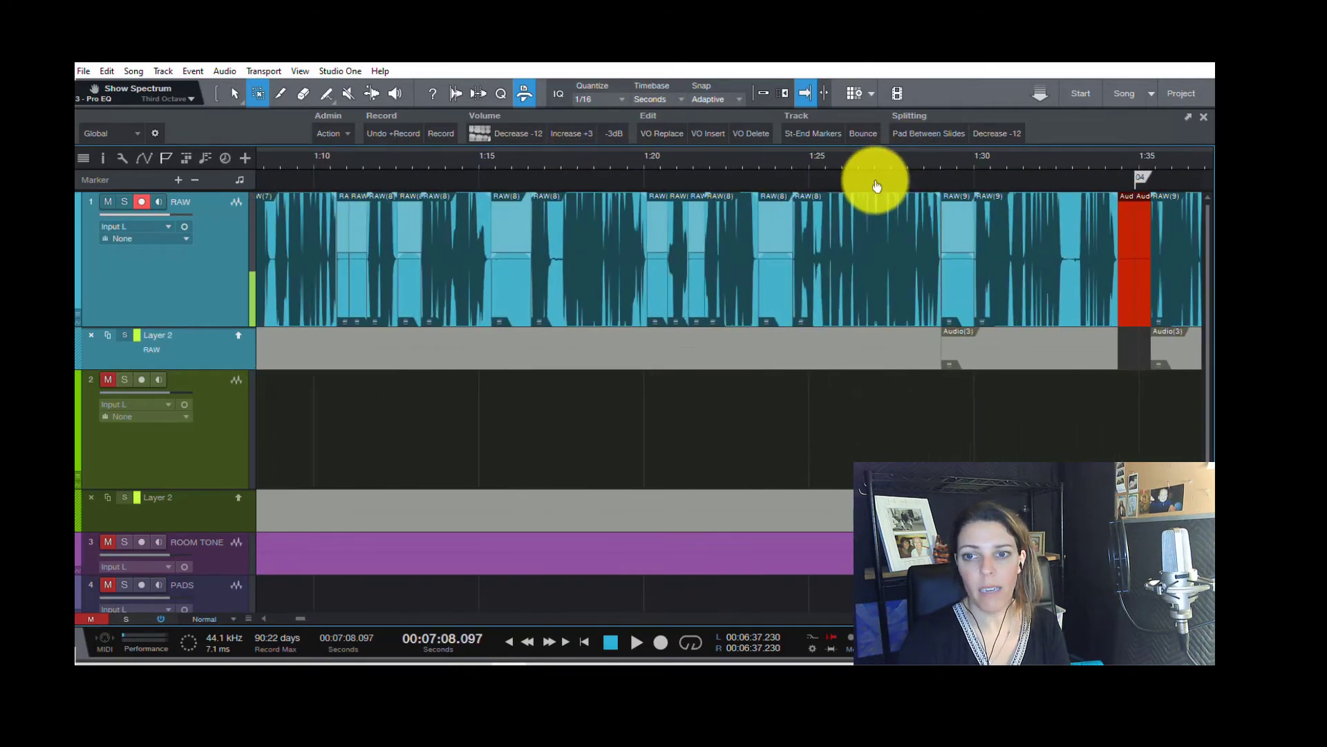
right_click(867, 287)
click(876, 313)
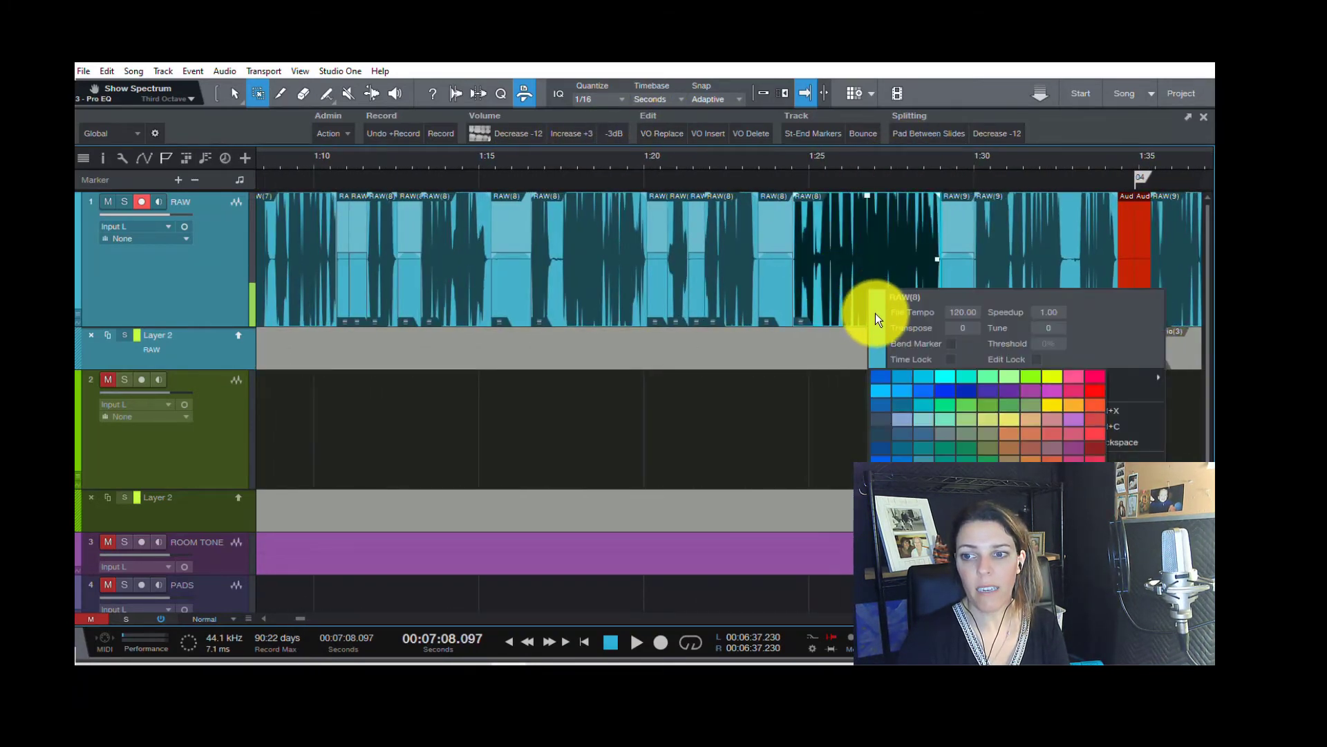
click(1077, 381)
Recolour the long RAW(30) event starting at about 9:23 on the RAW track pink
drag(738, 155, 486, 103)
drag(1015, 179, 580, 160)
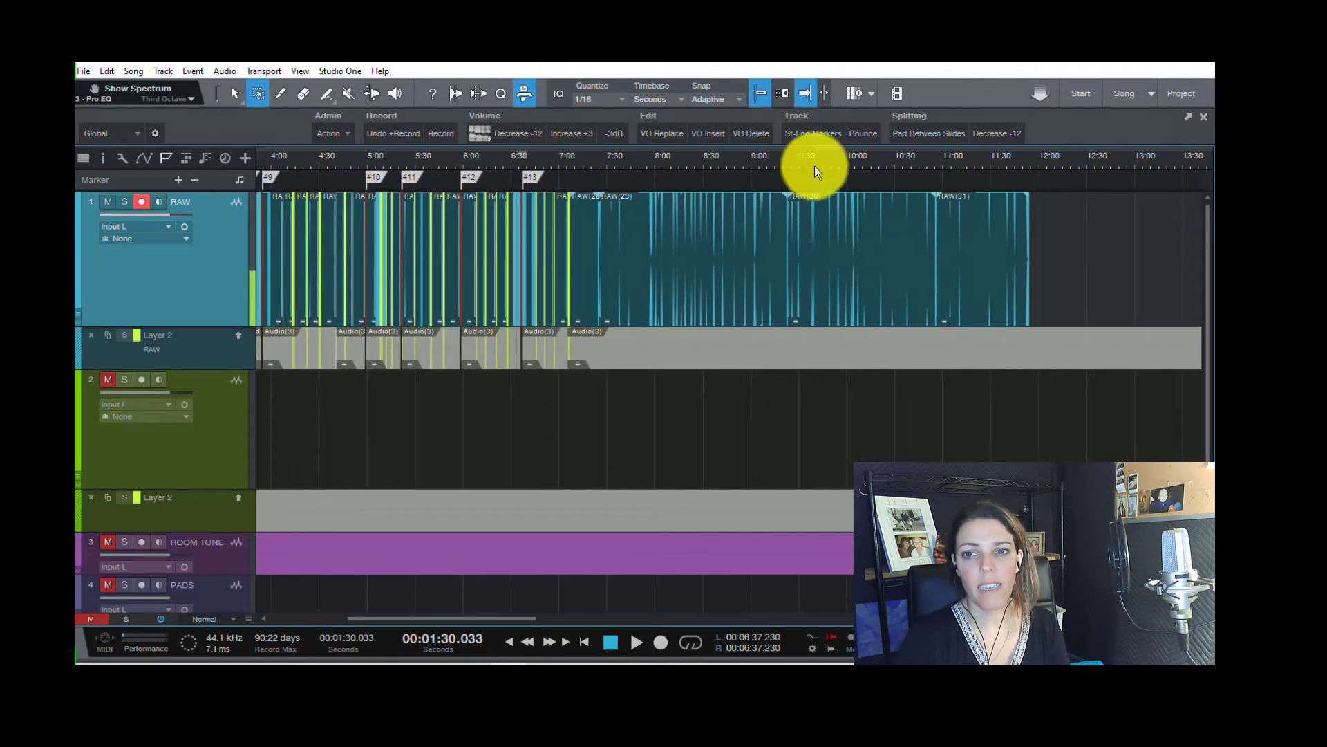
drag(815, 166, 827, 185)
right_click(851, 293)
click(859, 307)
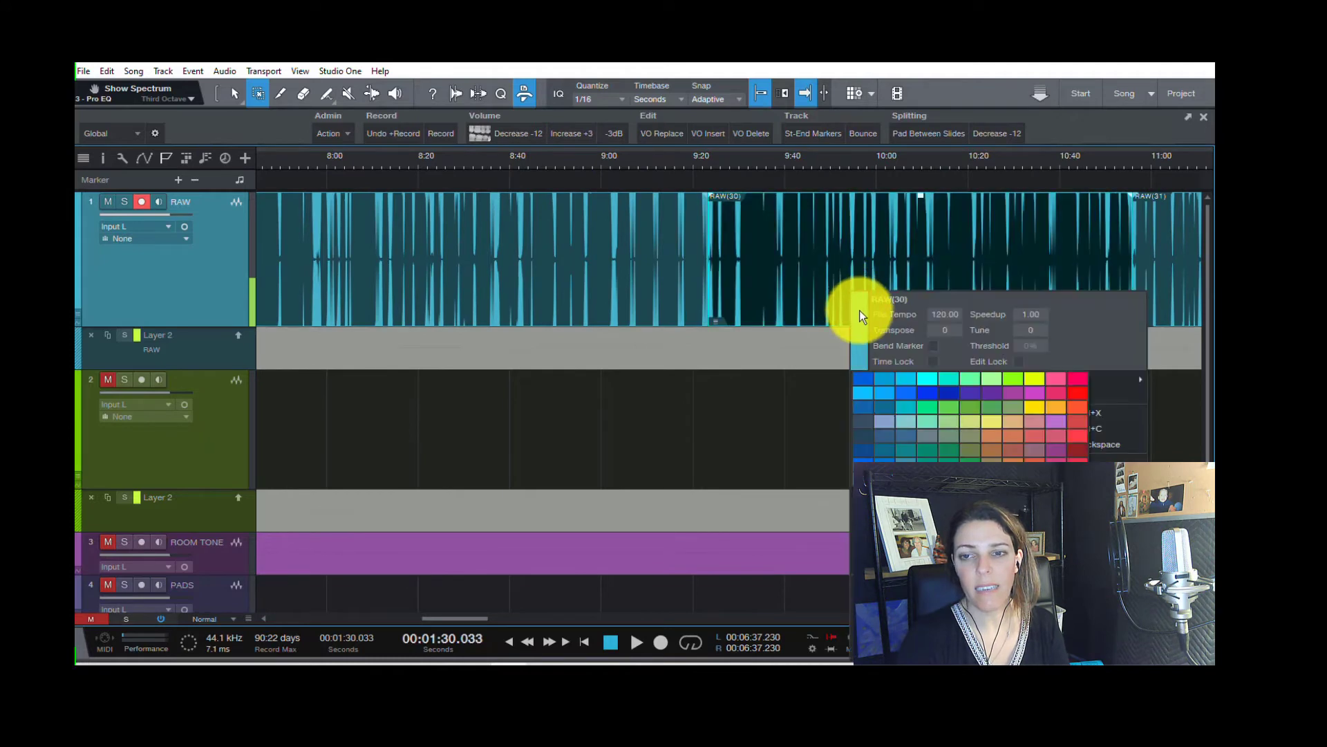
click(1065, 382)
Examine how the pink events stand out along the RAW track, both in the full timeline and up close
drag(711, 152, 827, 110)
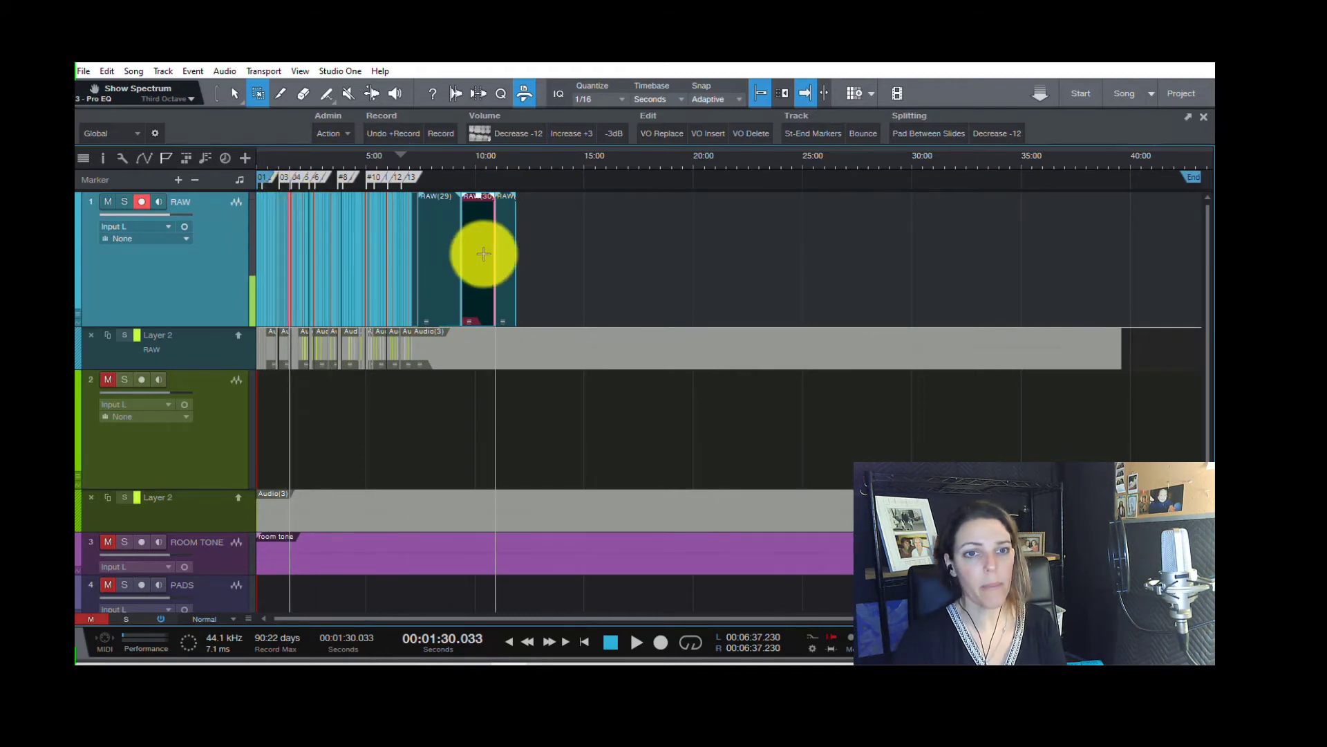
drag(296, 163, 558, 217)
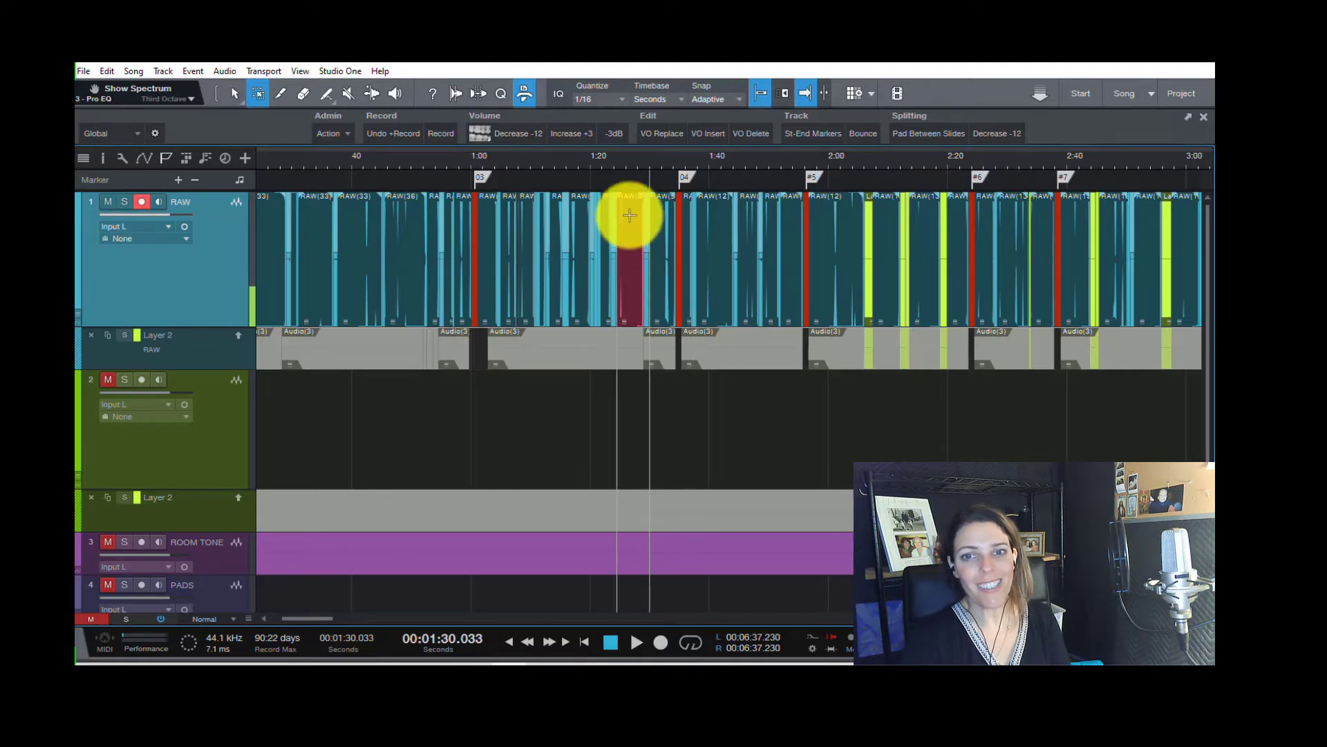
drag(635, 162, 649, 188)
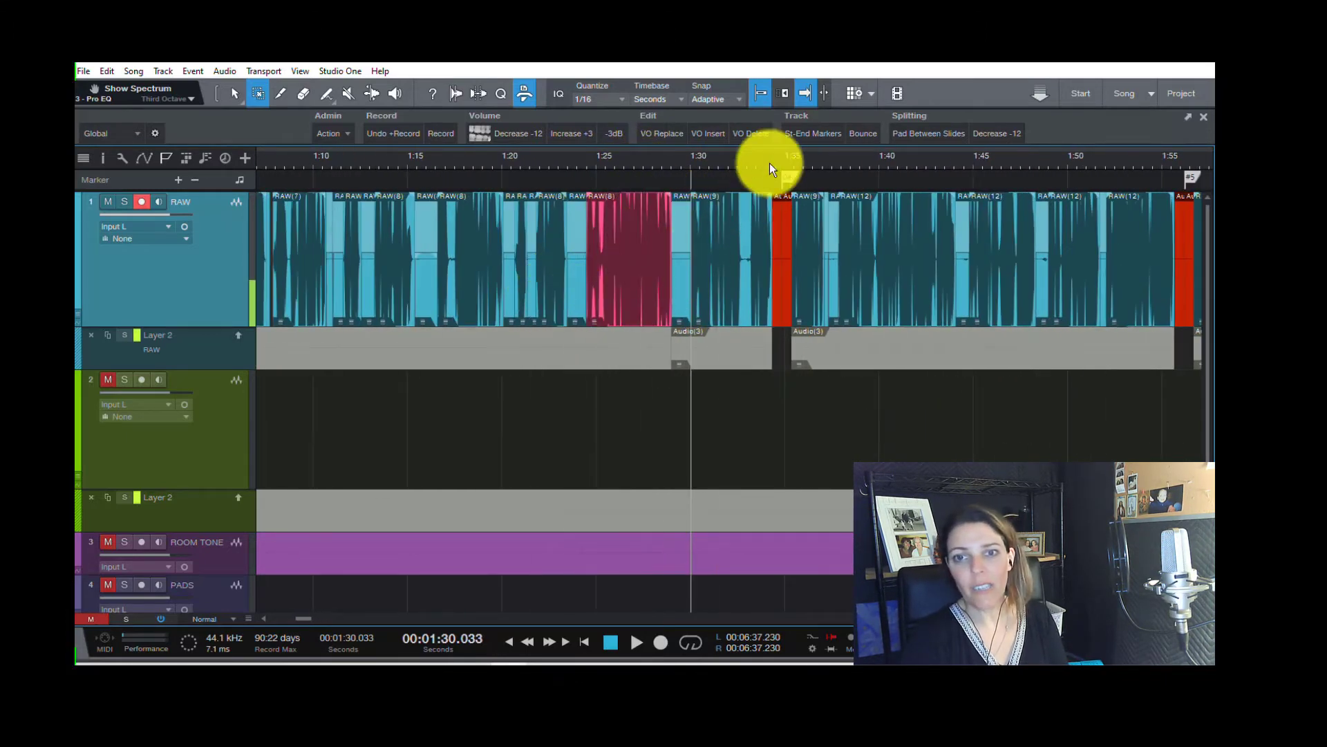
drag(783, 163, 638, 131)
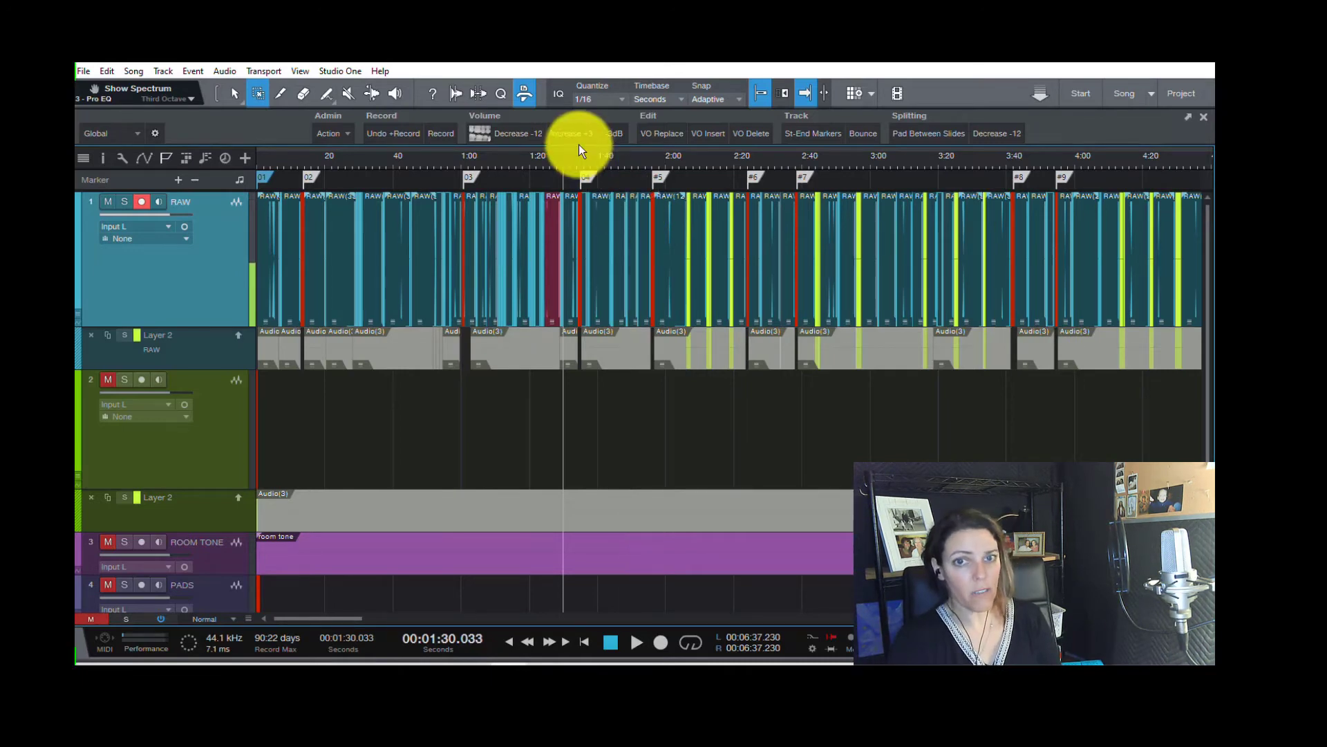
drag(563, 157, 572, 199)
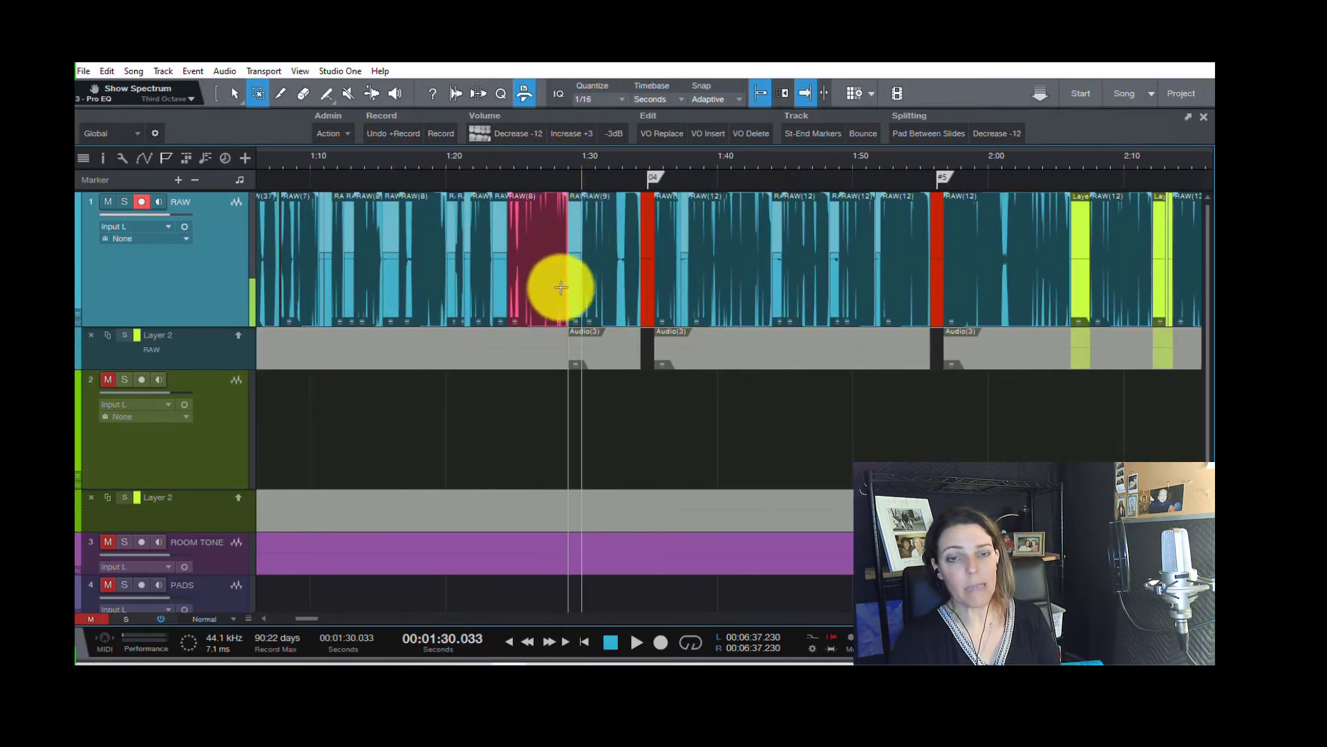
drag(518, 163, 440, 178)
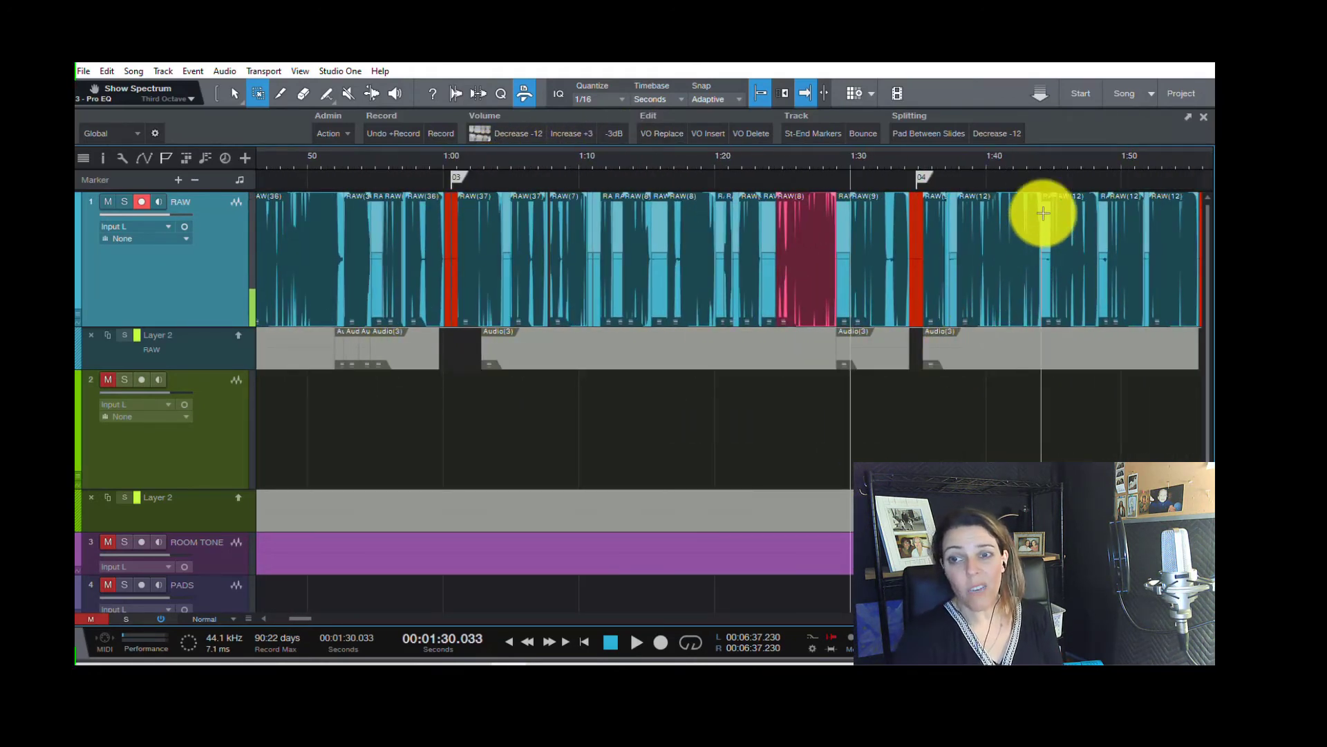
drag(1058, 166, 705, 113)
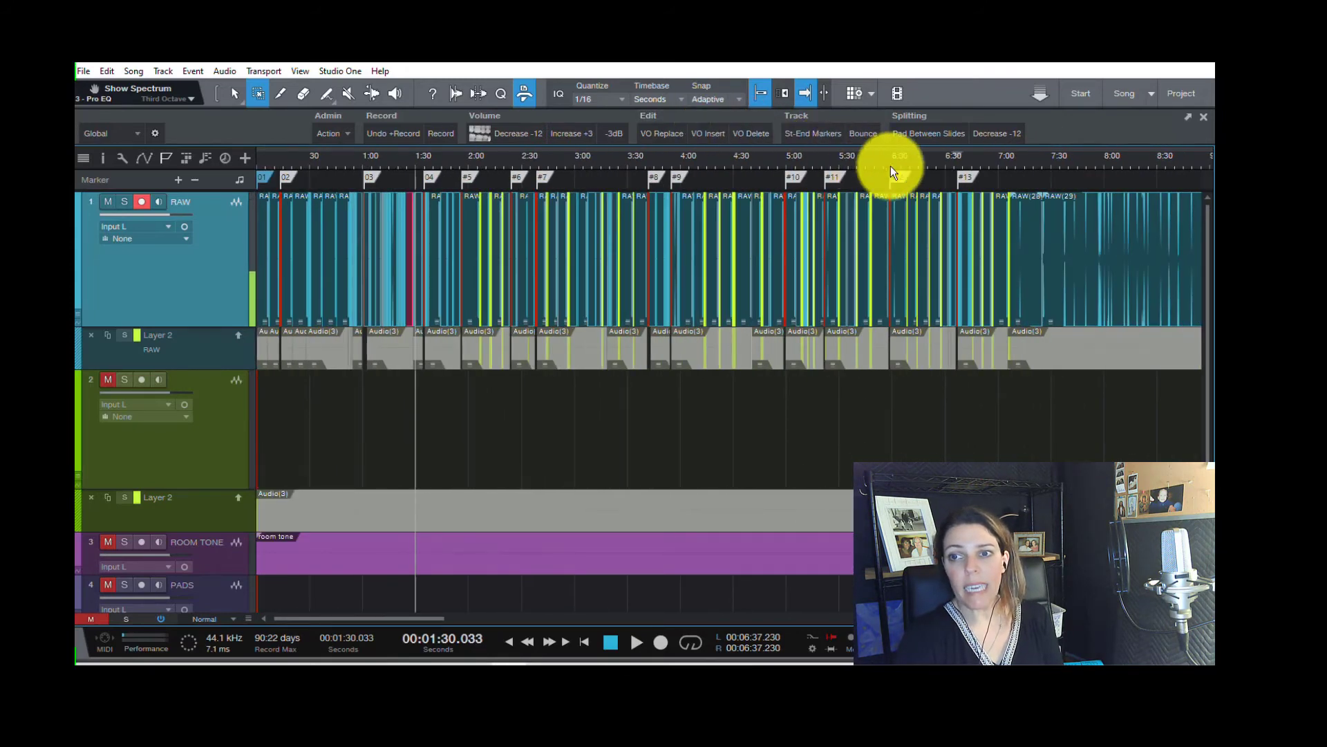
drag(978, 163, 740, 131)
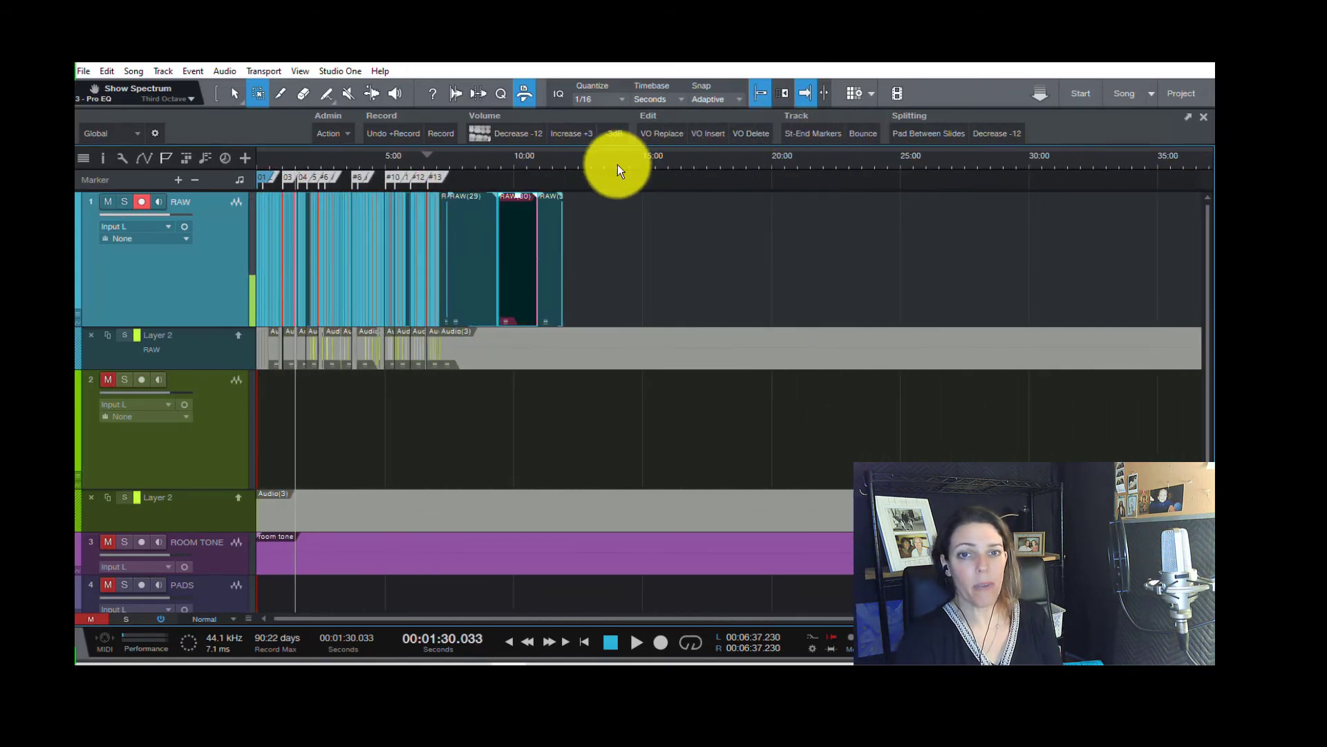
drag(505, 163, 877, 219)
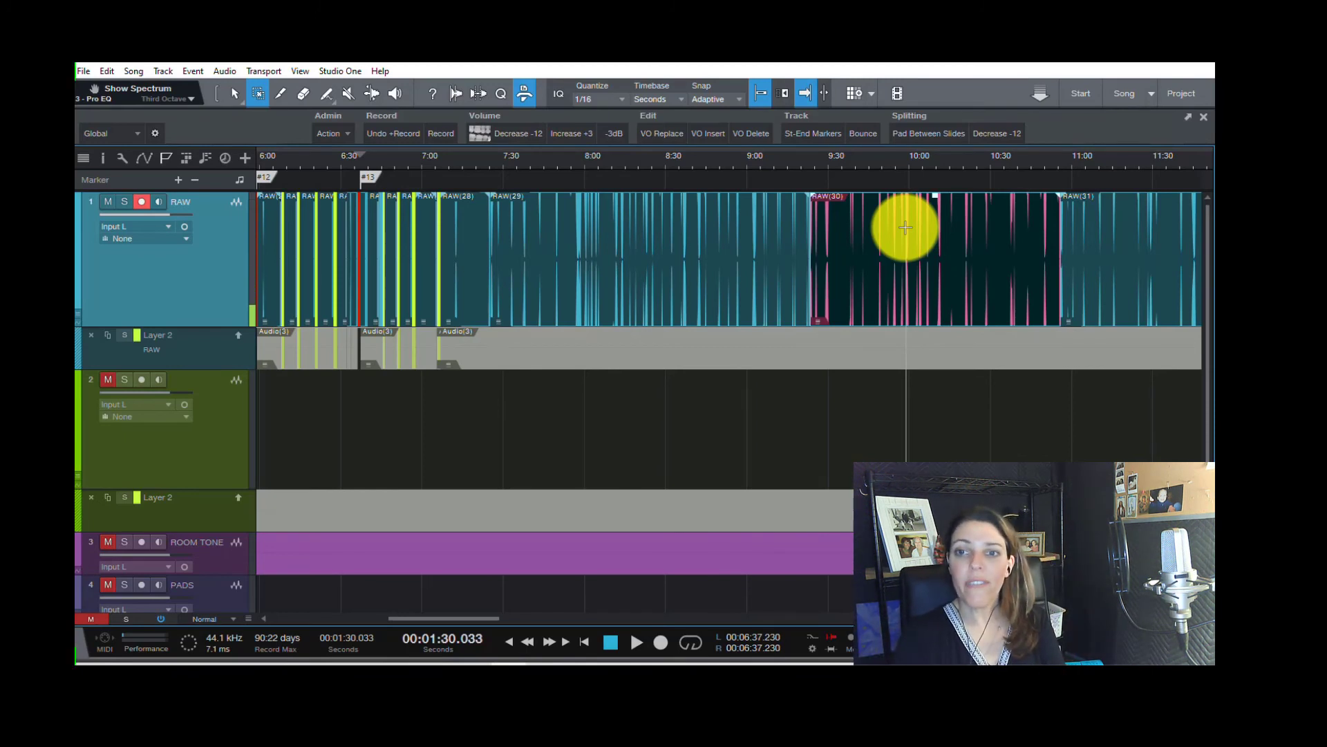
Recolour the pink RAW(30) event bright sky blue
drag(848, 160, 691, 190)
right_click(677, 298)
click(688, 313)
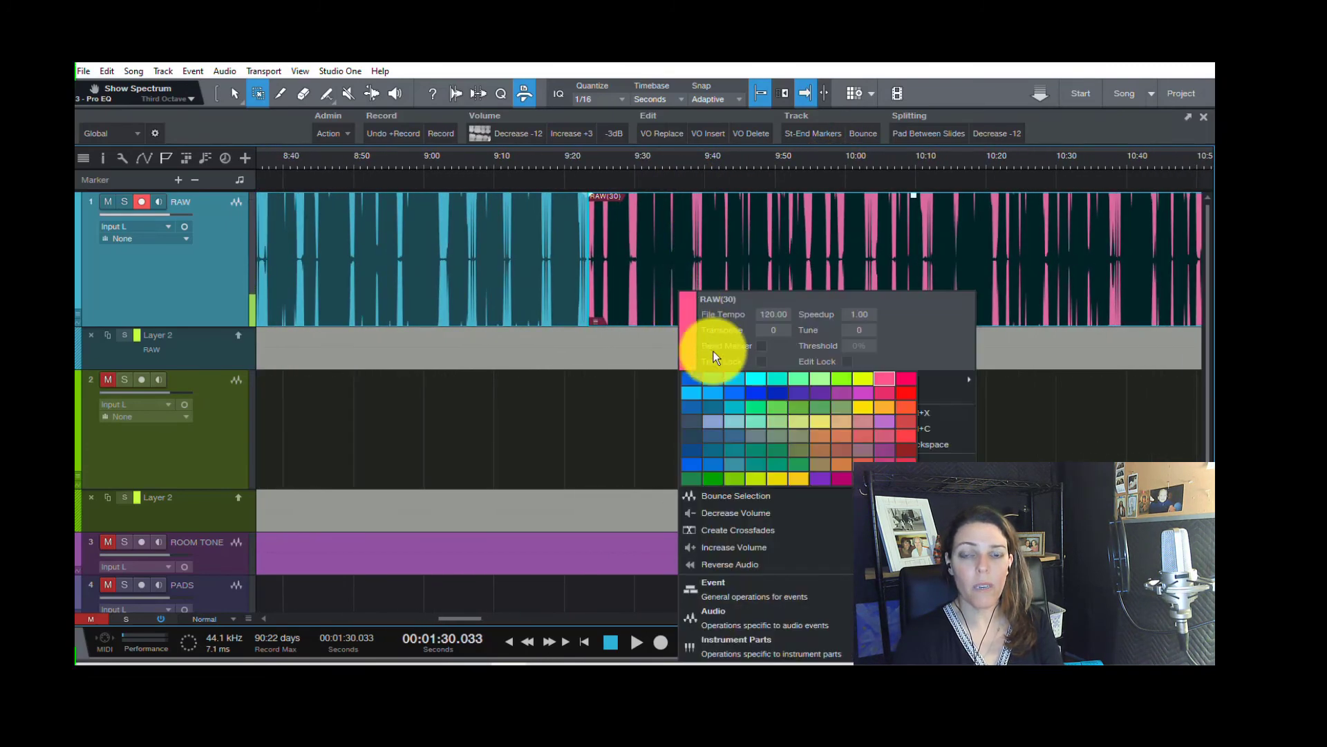
click(738, 381)
Review the recoloured RAW(30) event alongside the neighbouring events on the RAW track
click(555, 156)
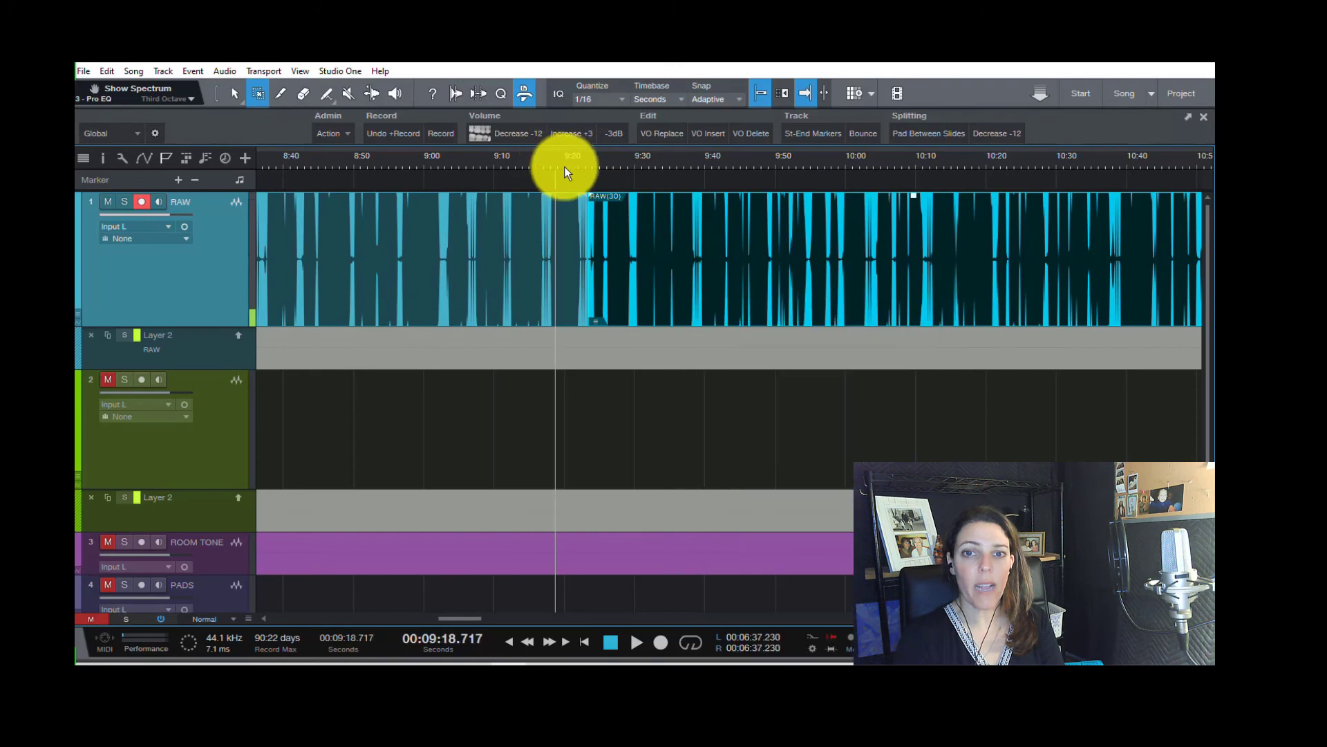
drag(567, 164, 672, 127)
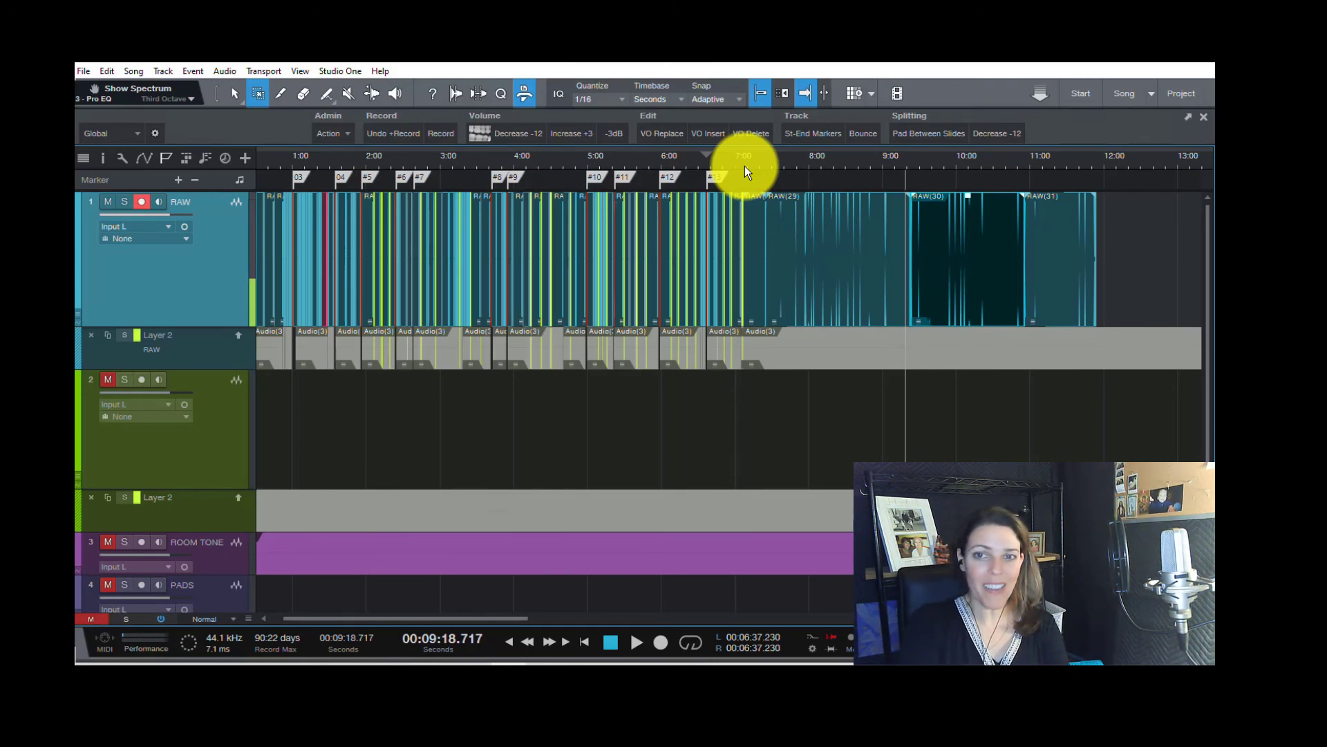
drag(745, 166, 492, 130)
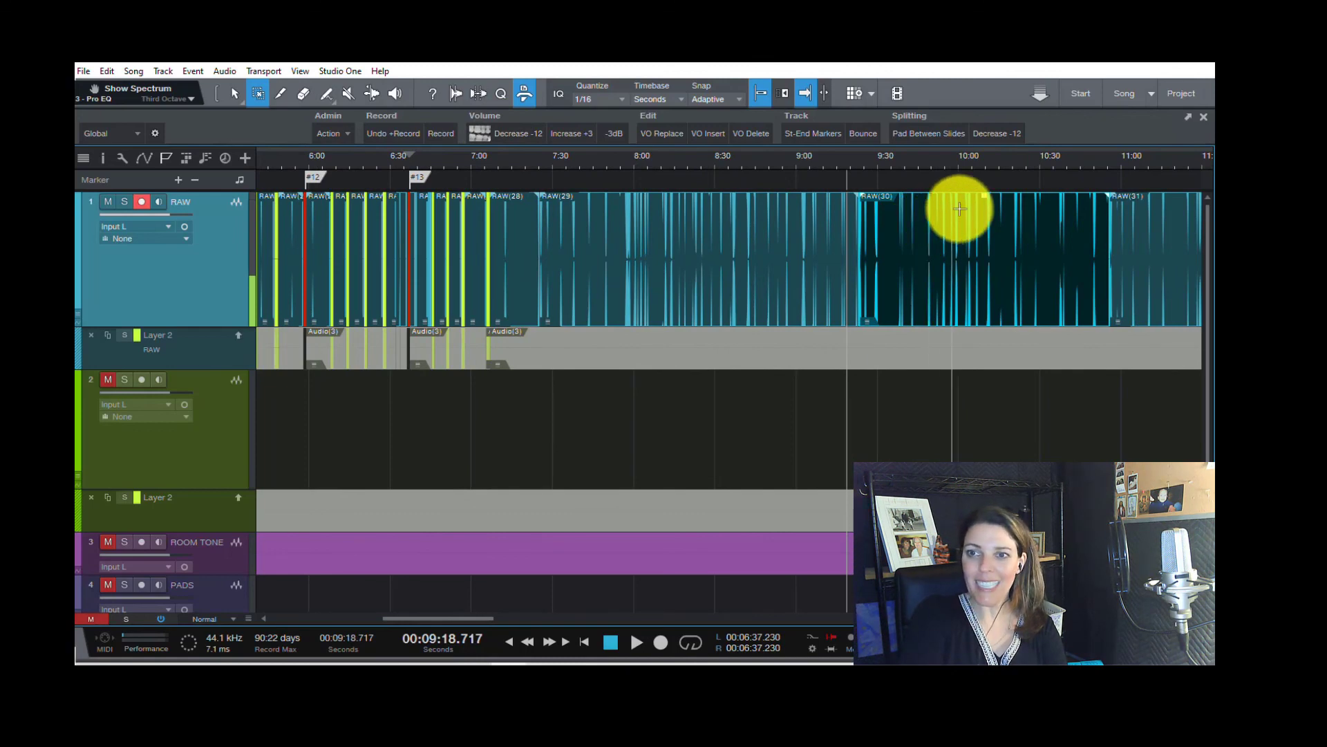
drag(1003, 166, 868, 142)
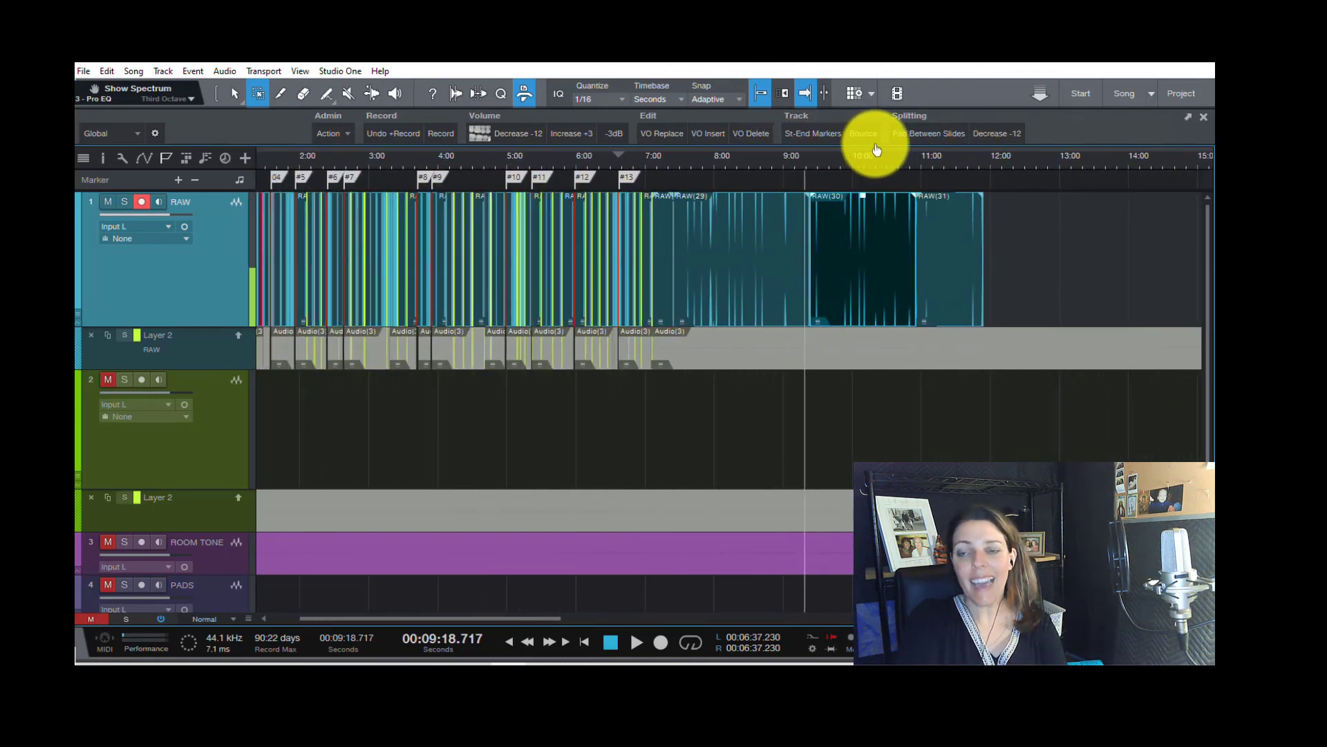